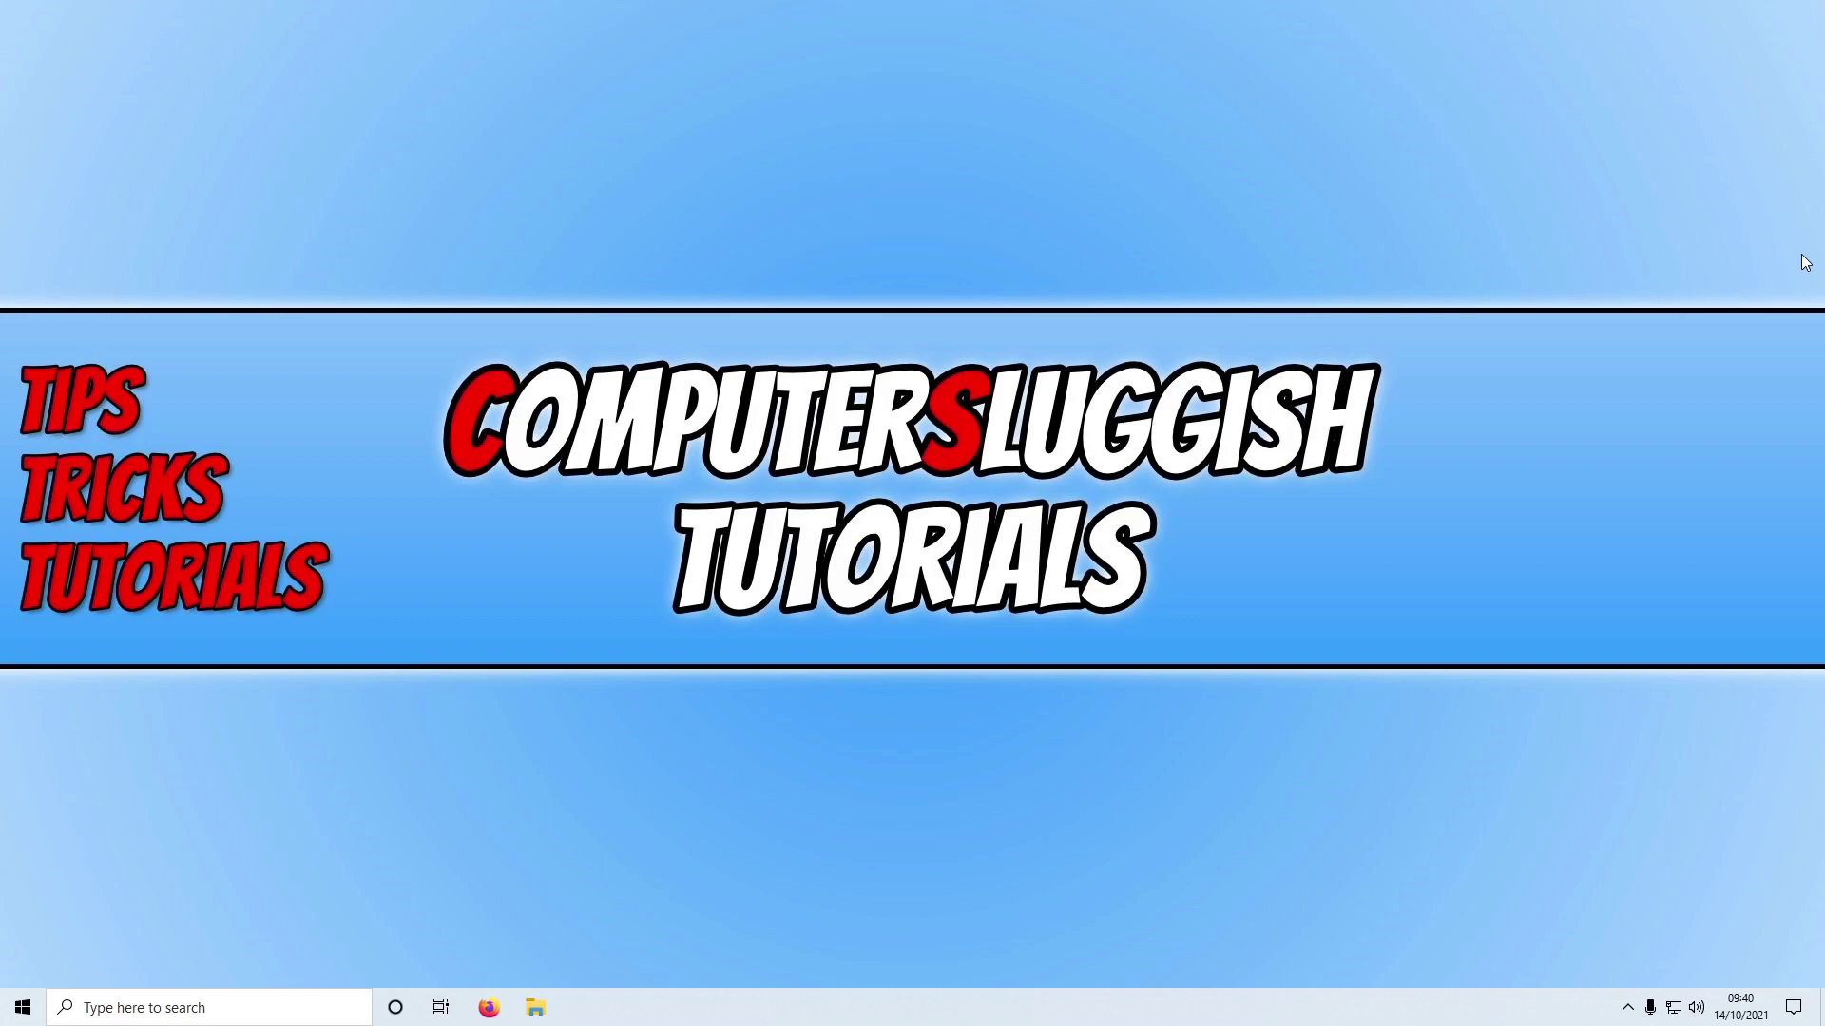
# Step: Search 'defender' and open Windows Defender Firewall's list of allowed apps
pyautogui.press('super')
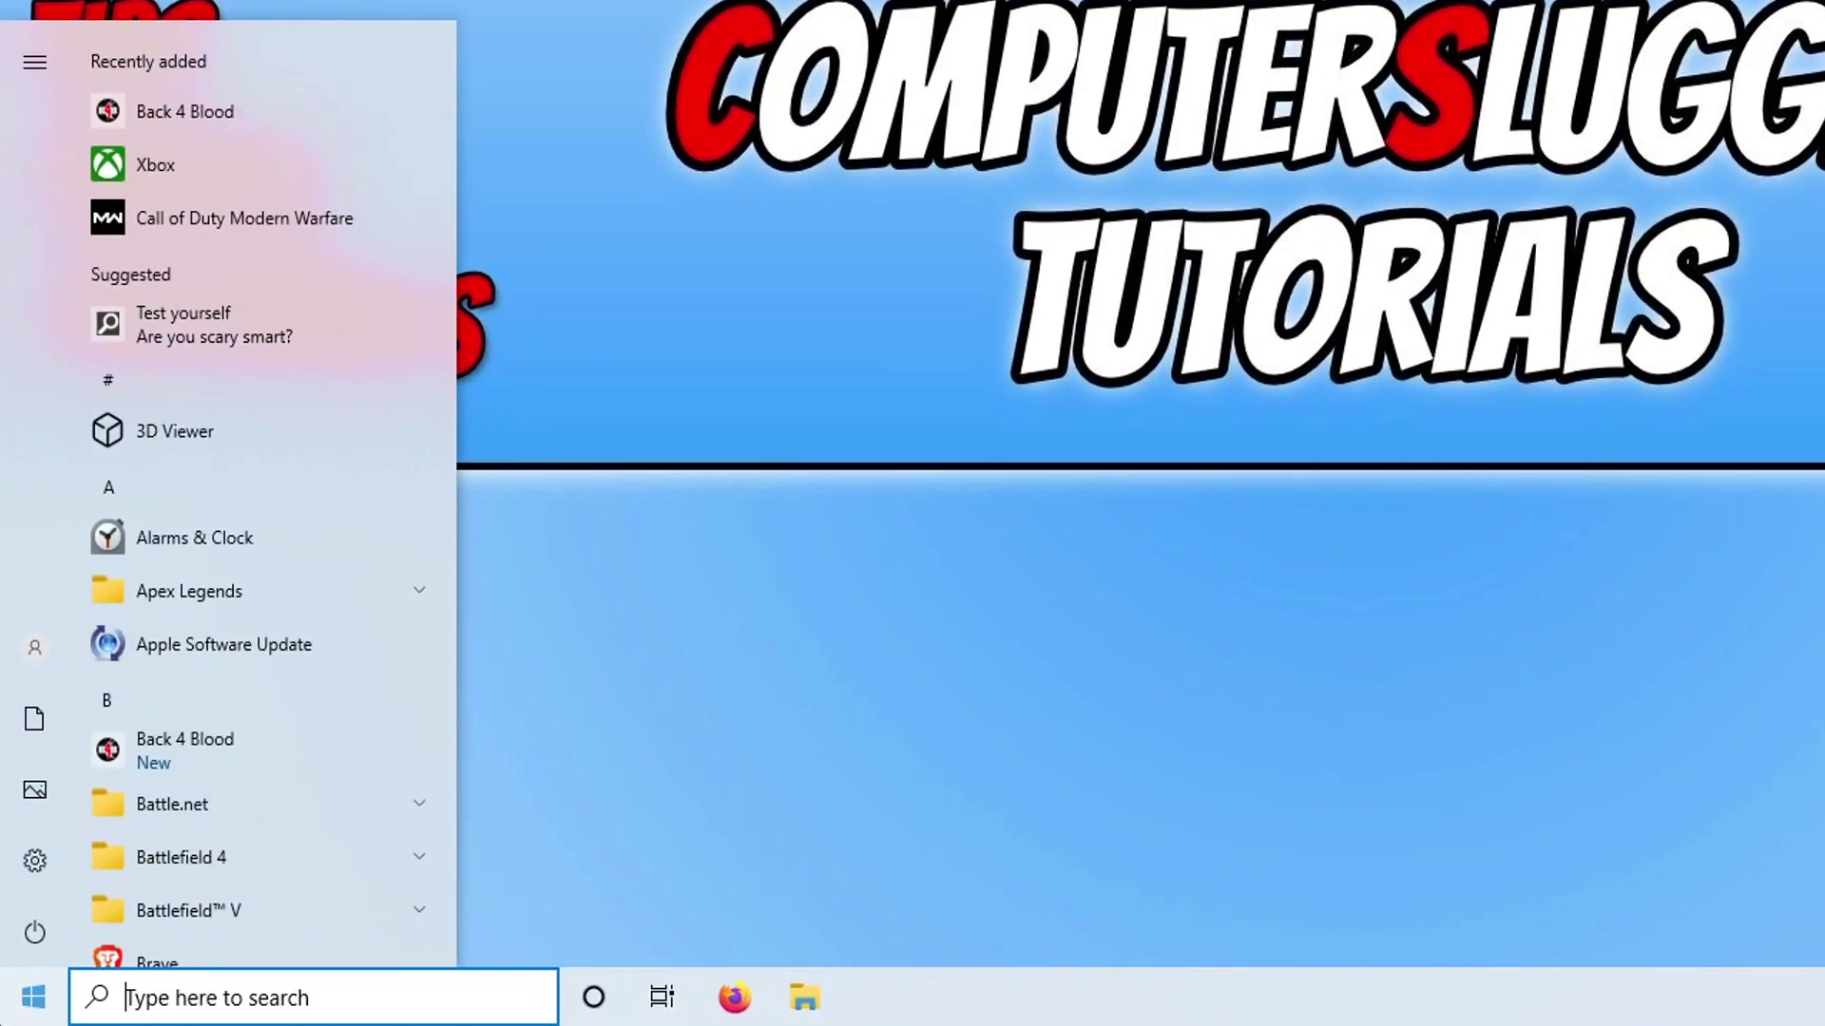
pyautogui.write('defender')
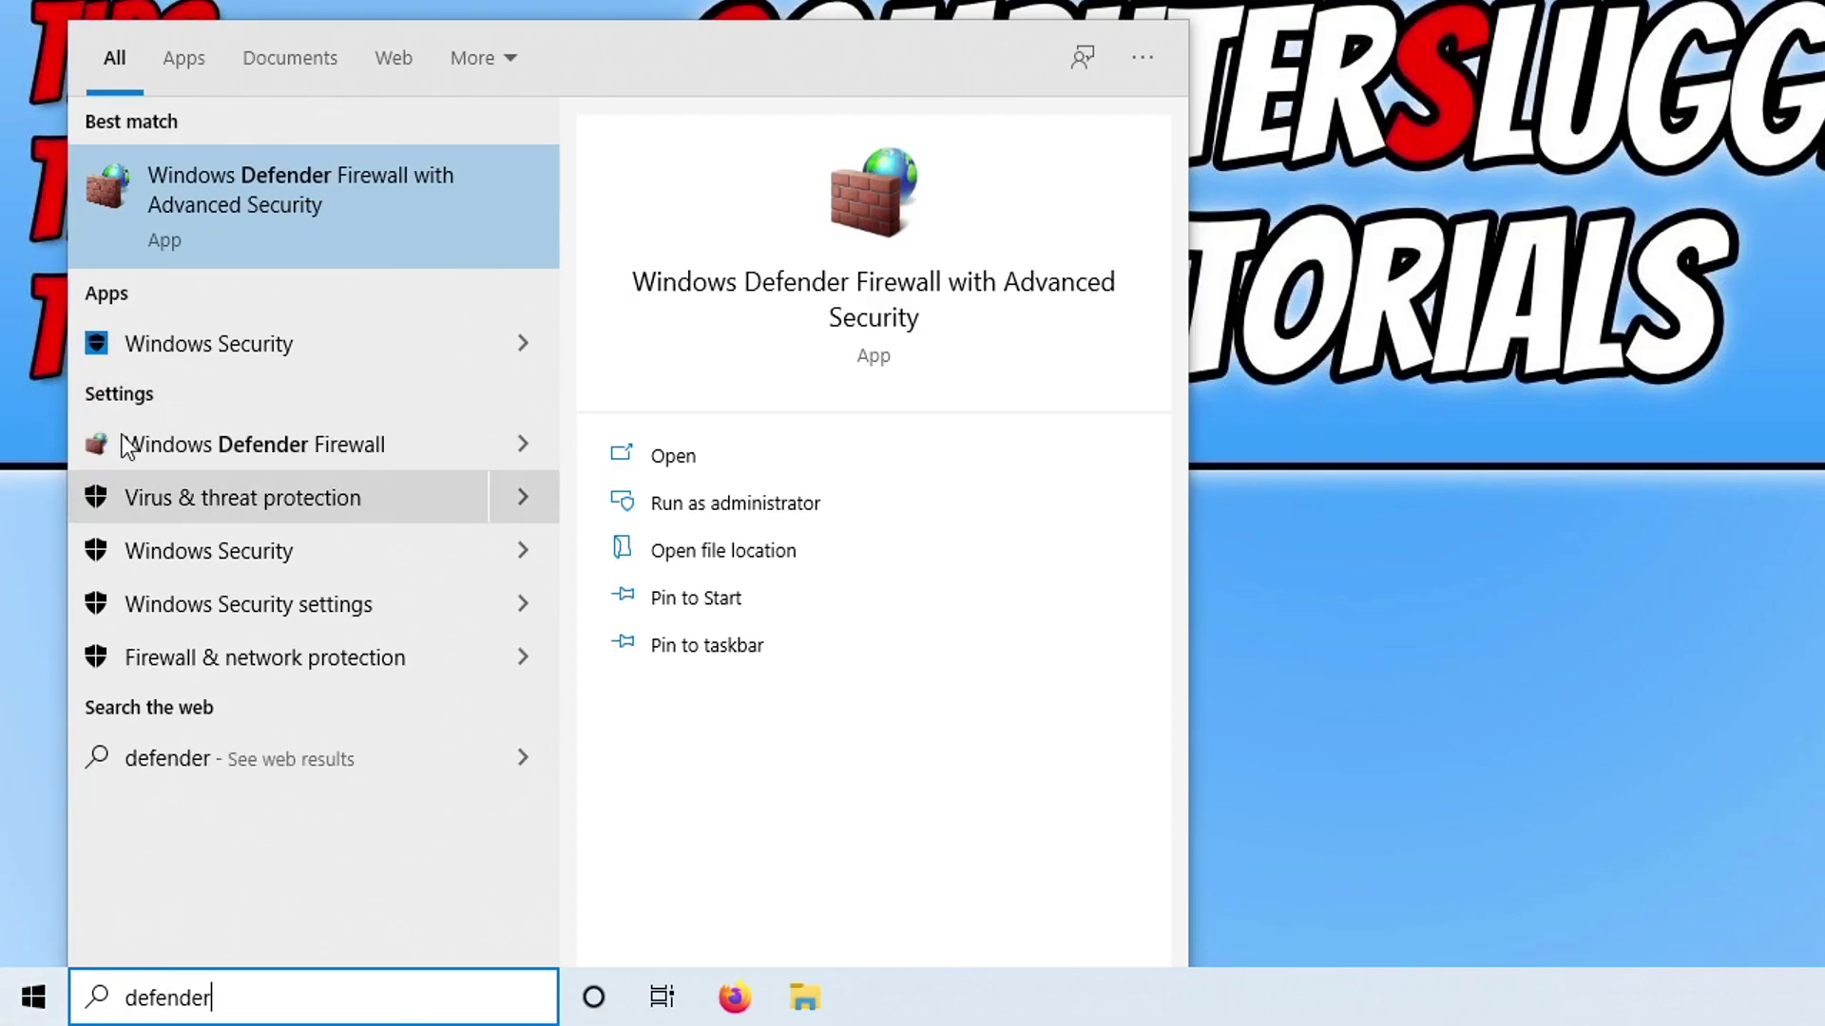
pyautogui.click(363, 453)
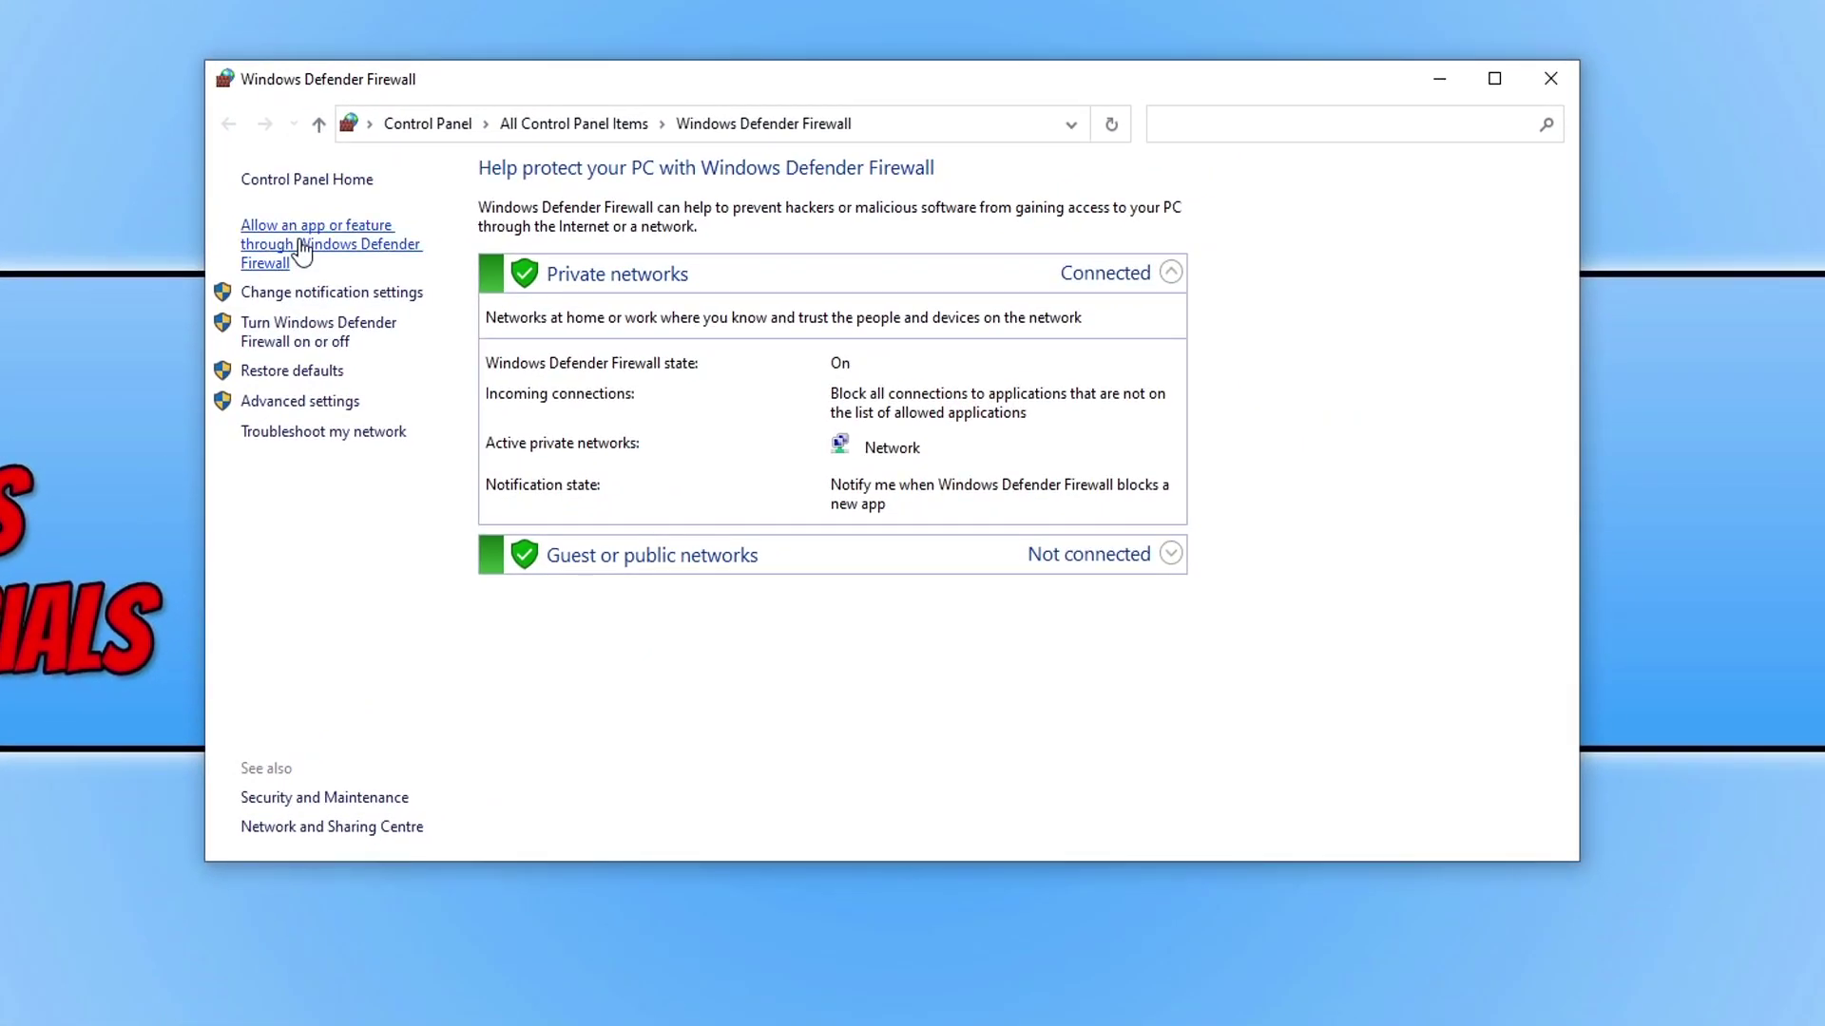
pyautogui.click(365, 253)
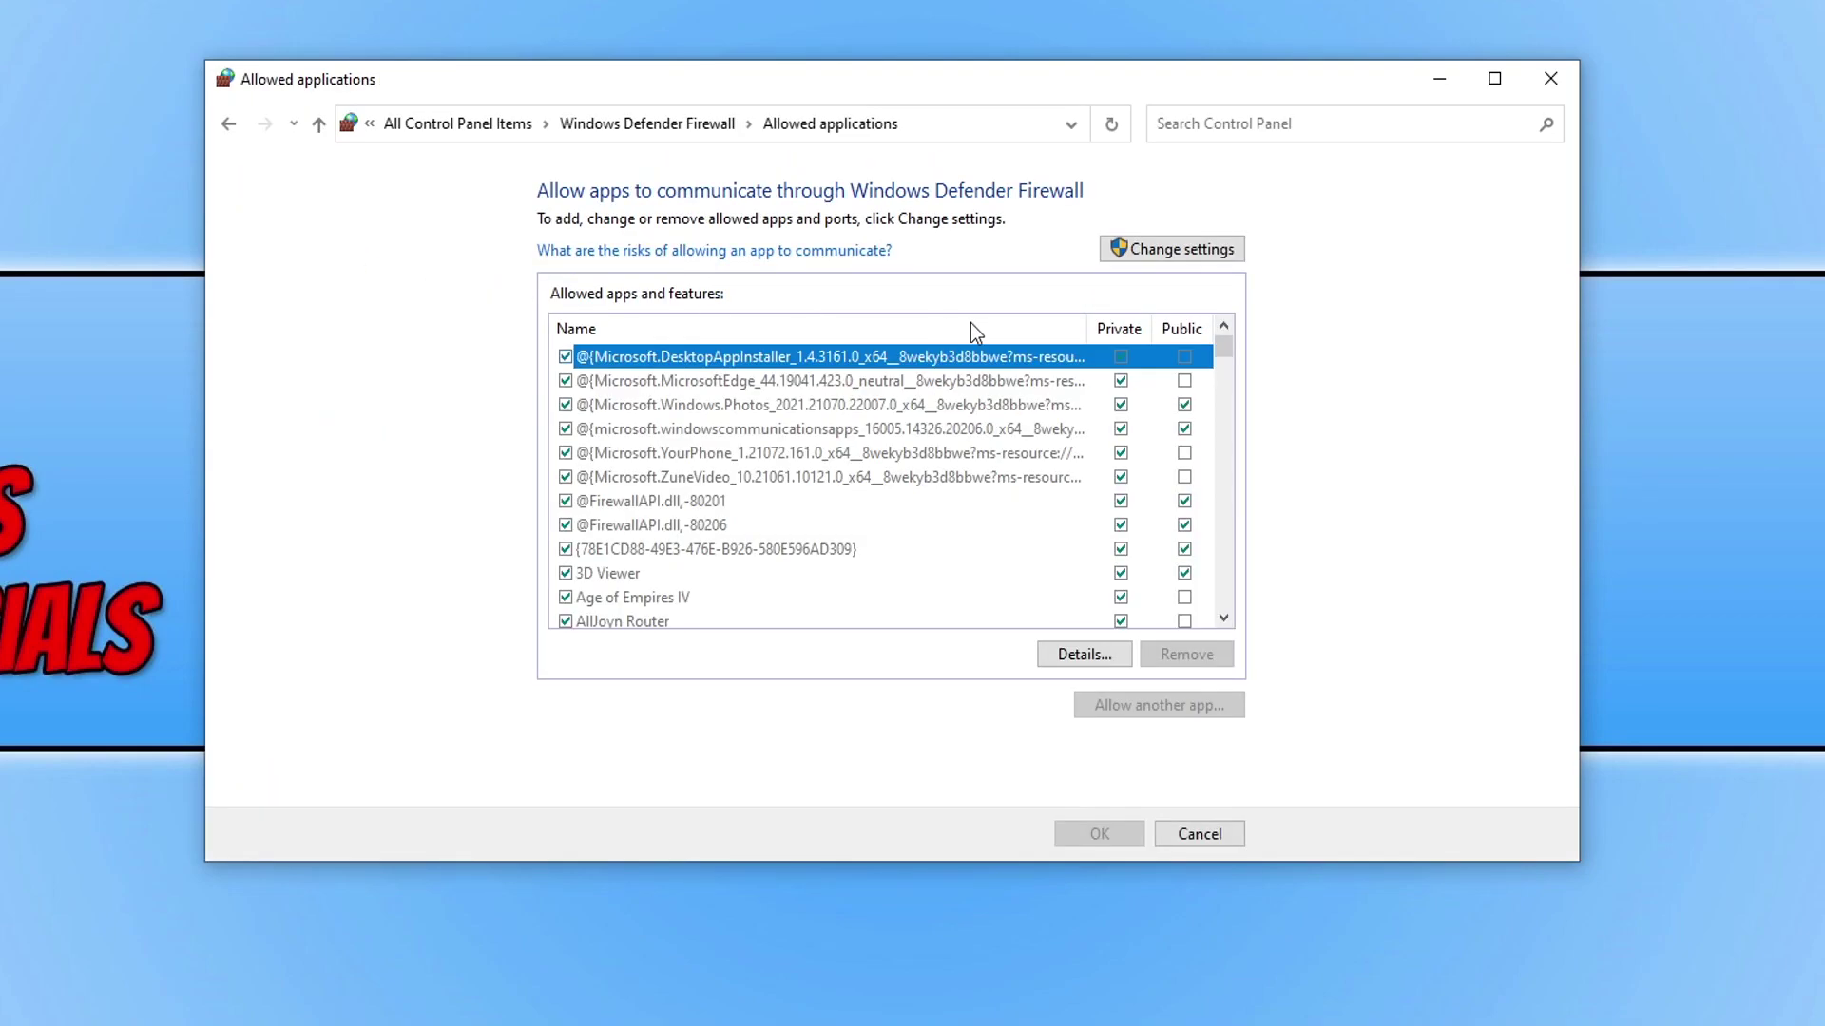
# Step: Scroll to the Back 4 Blood entries and unlock the list with Change settings
pyautogui.press('b')
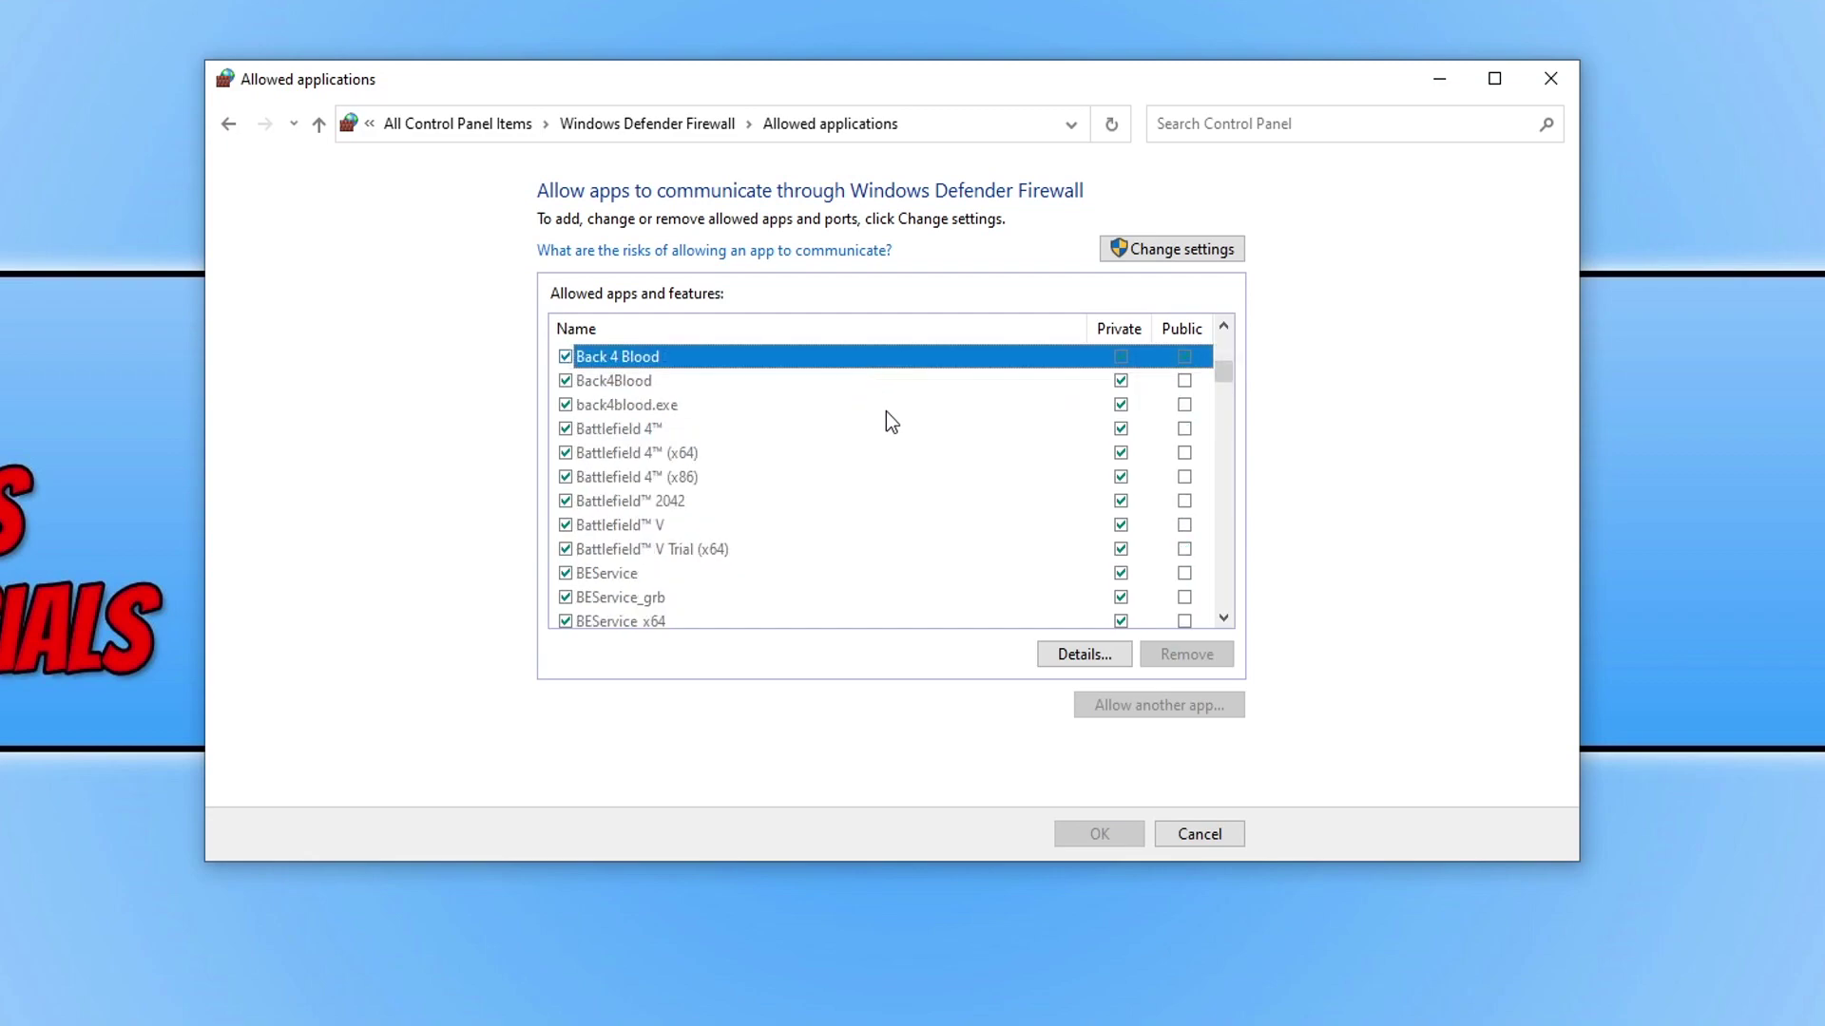
pyautogui.scroll(1, 1040, 367)
pyautogui.press('Up')
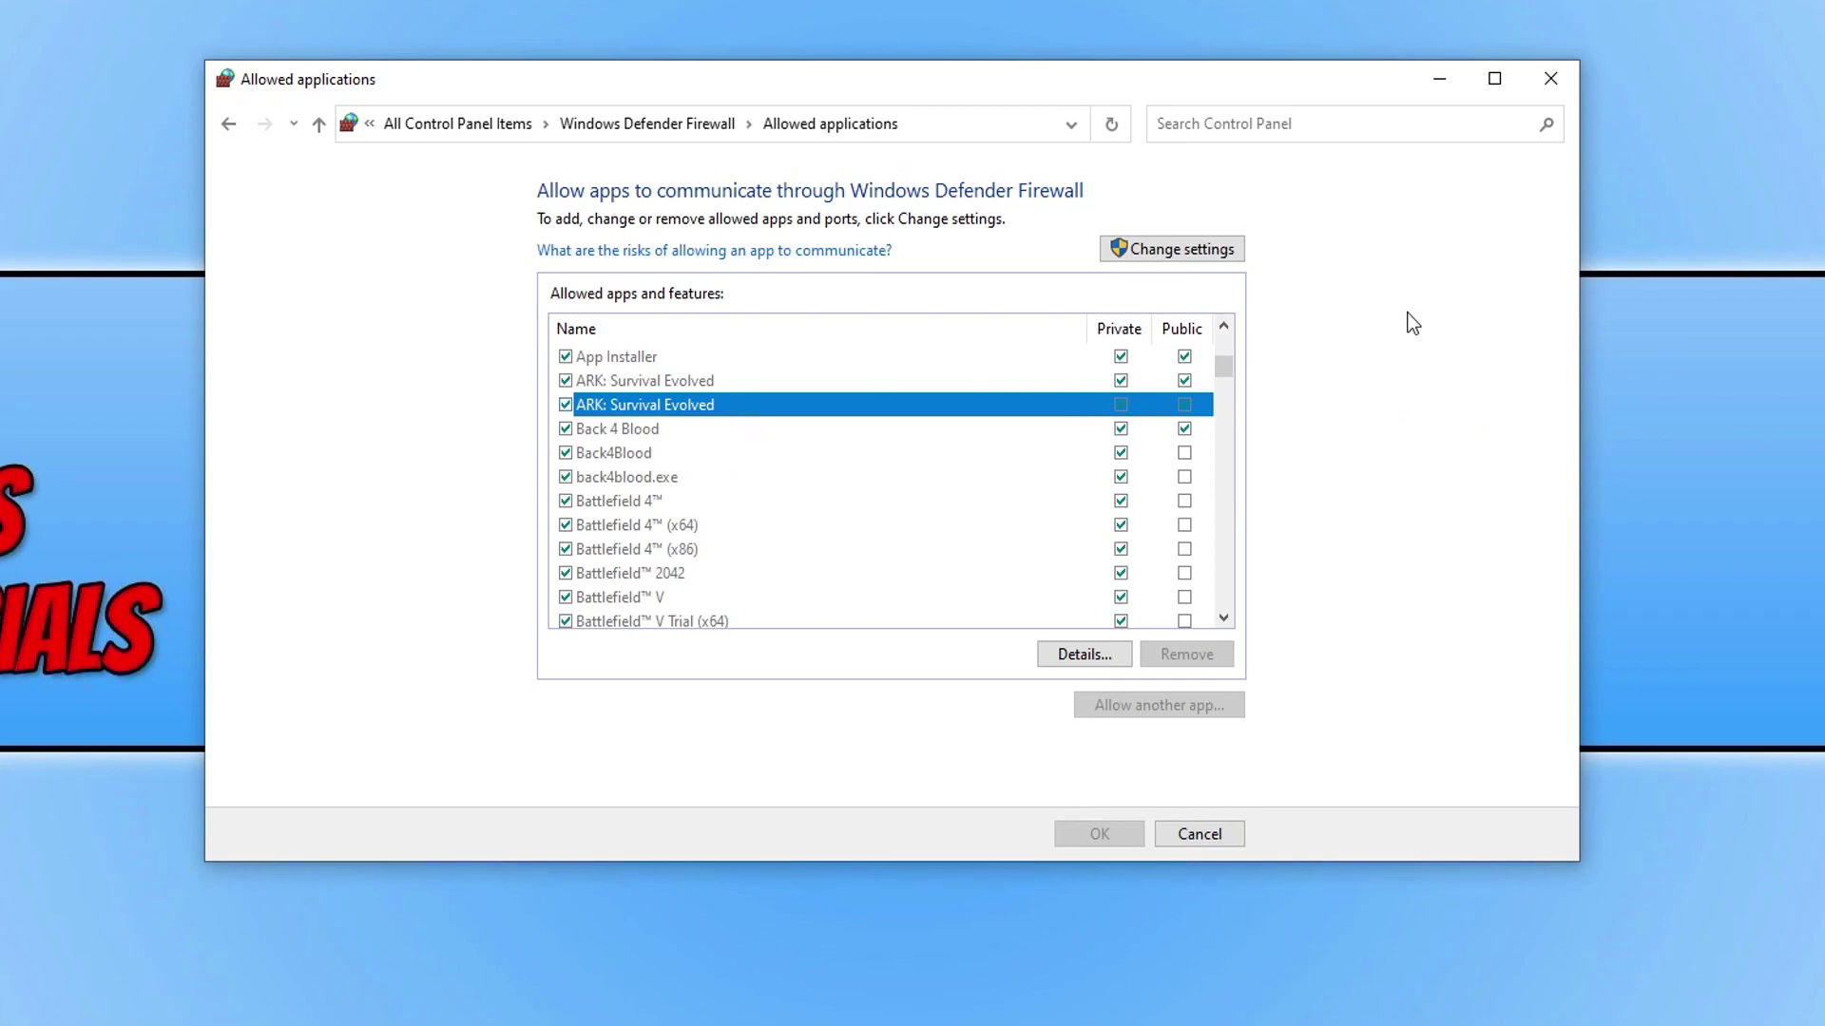
pyautogui.click(1187, 251)
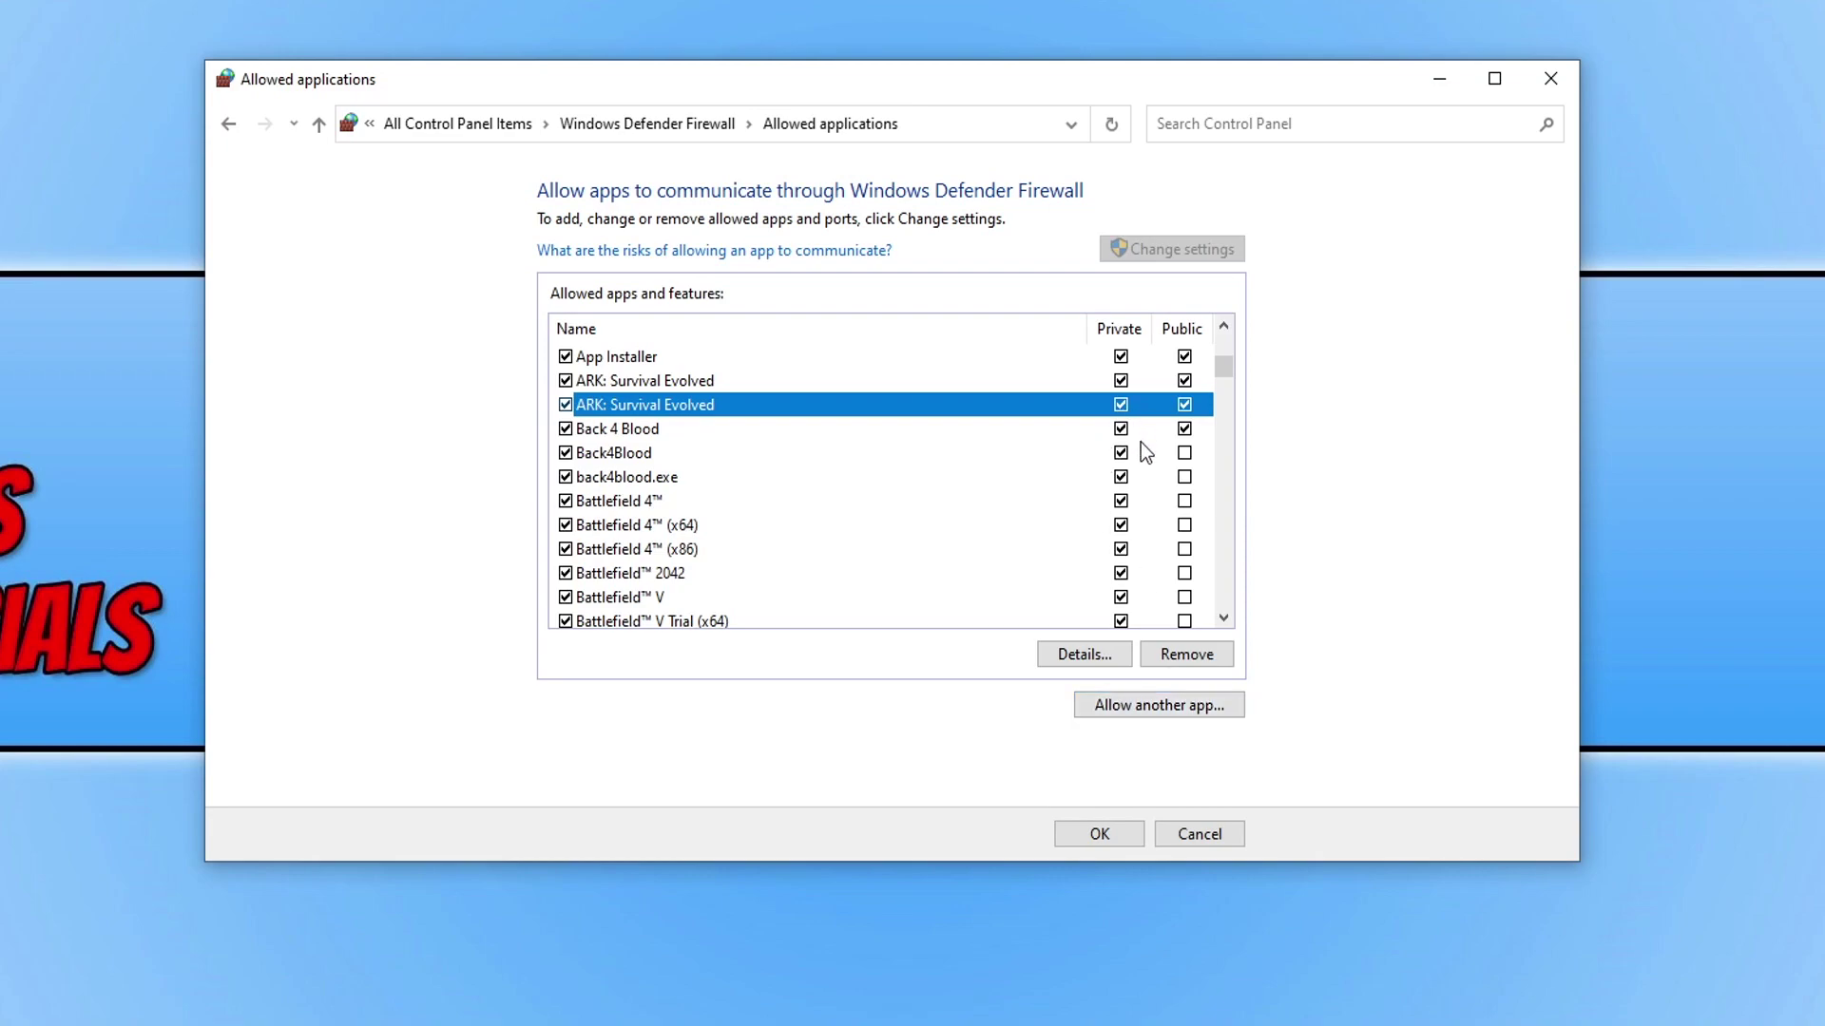
# Step: Save Back 4 Blood's Private and Public firewall permissions with OK
pyautogui.click(1099, 835)
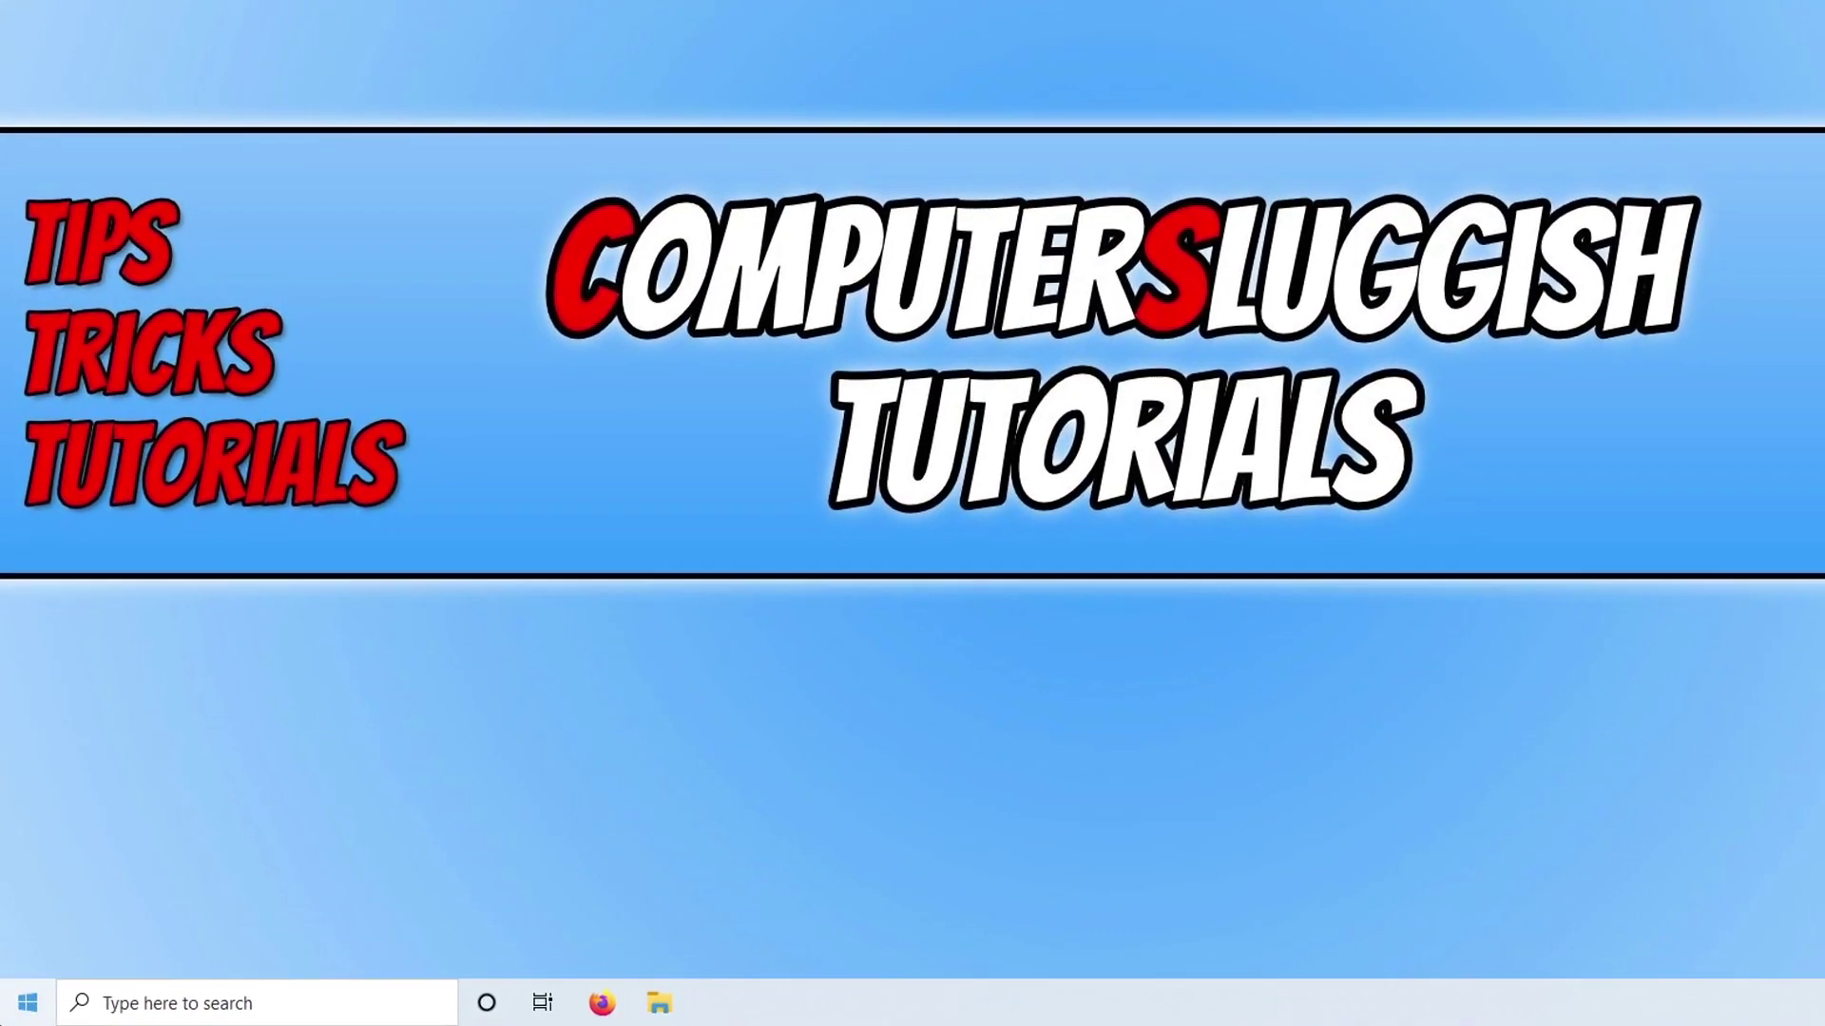
# Step: Open the Realtek PCIe GbE Family Controller's properties under Network adapters in Device Manager
pyautogui.rightClick(24, 1007)
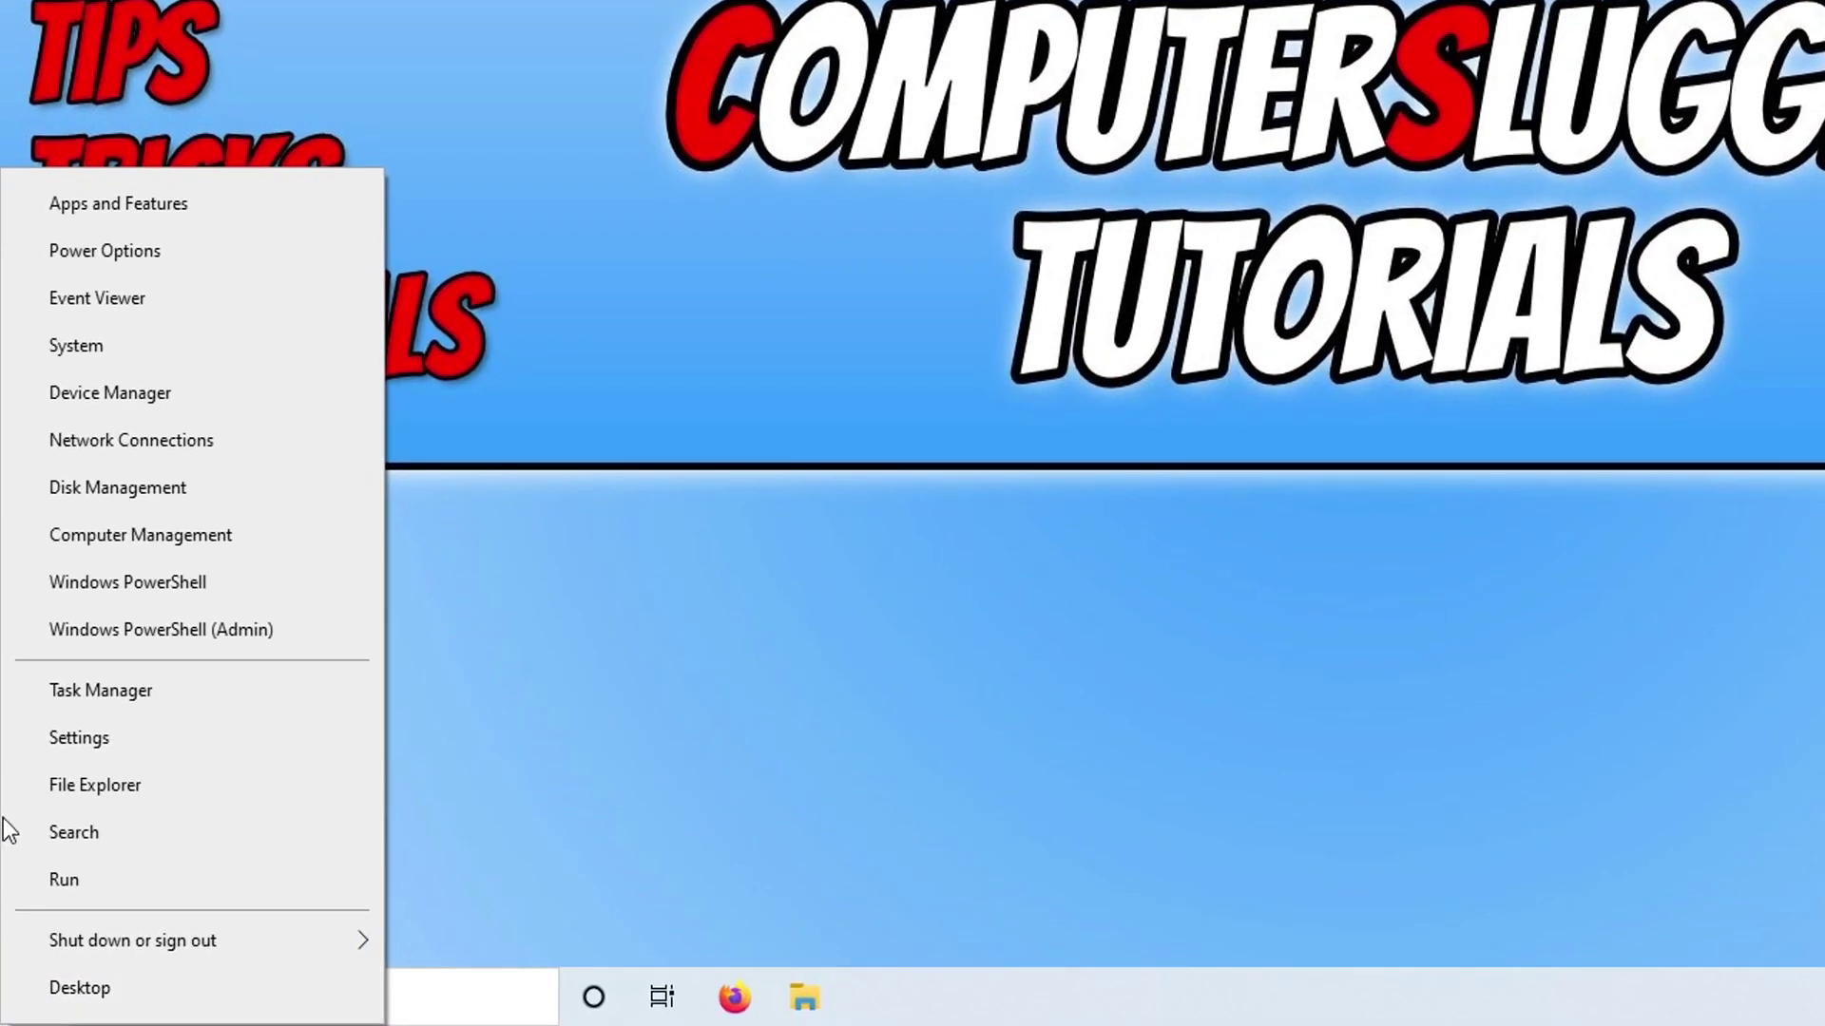
pyautogui.click(220, 398)
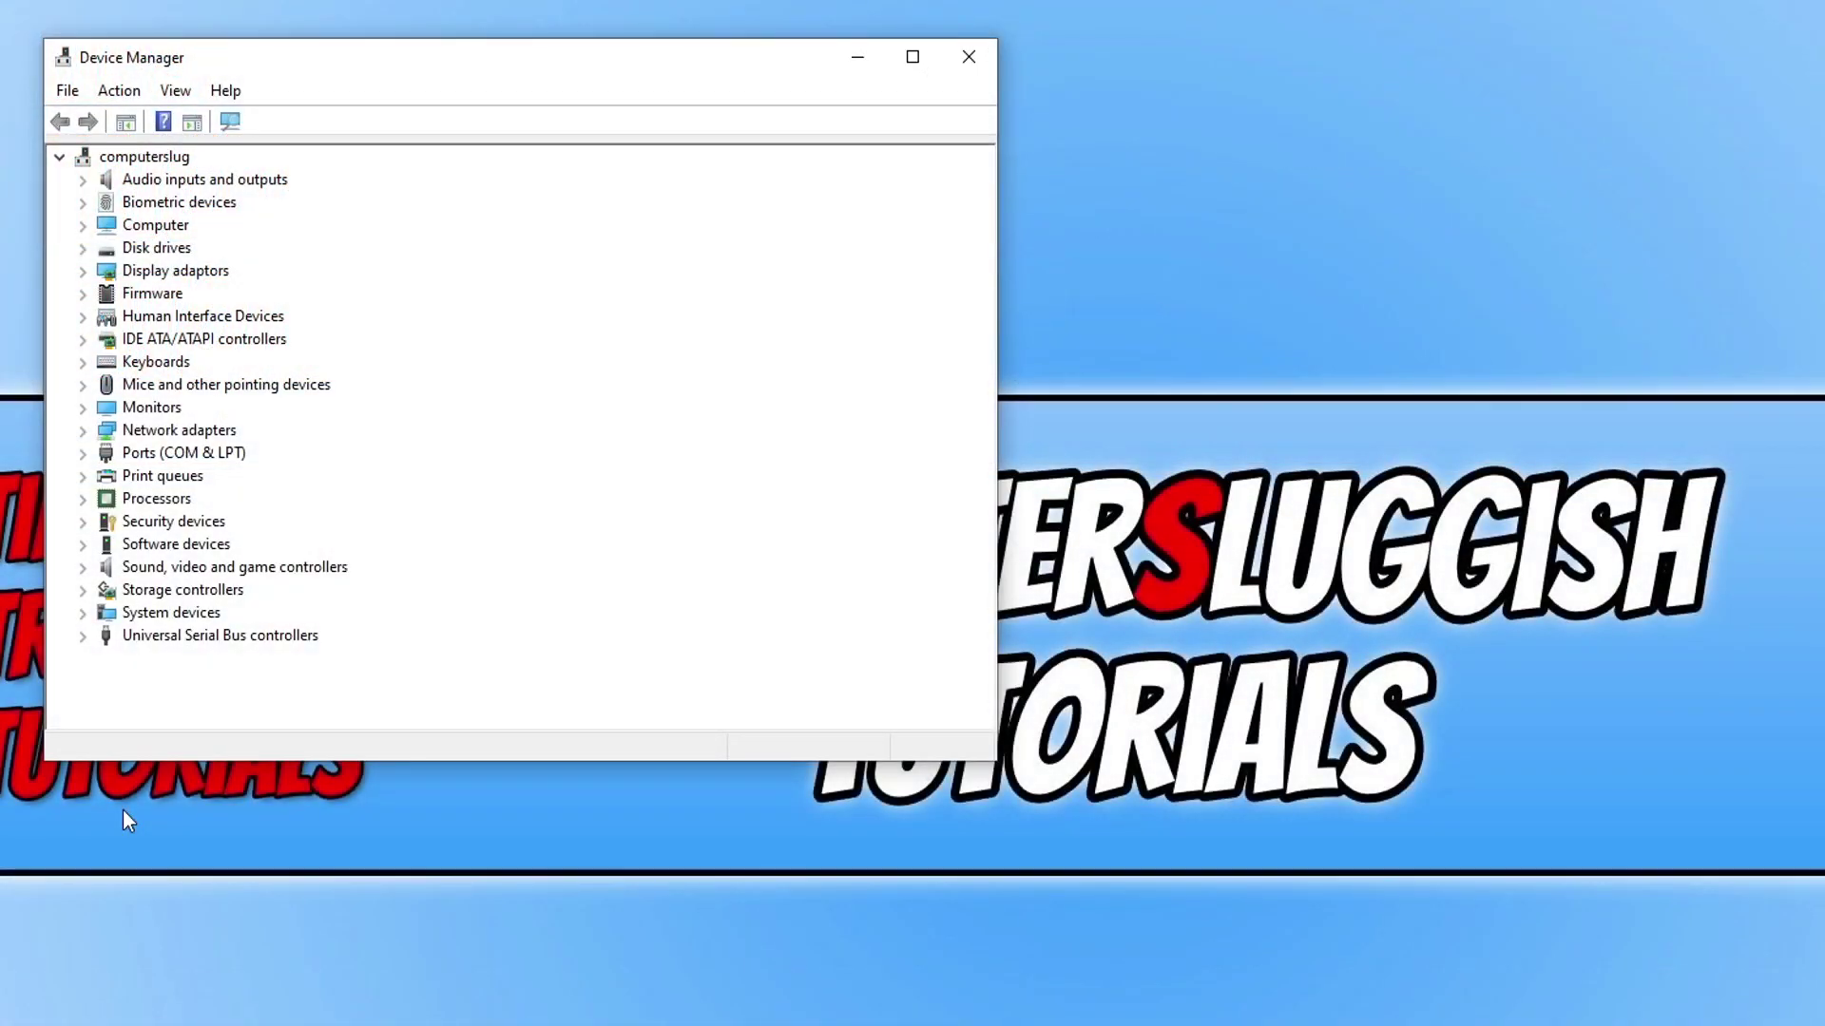
pyautogui.click(84, 431)
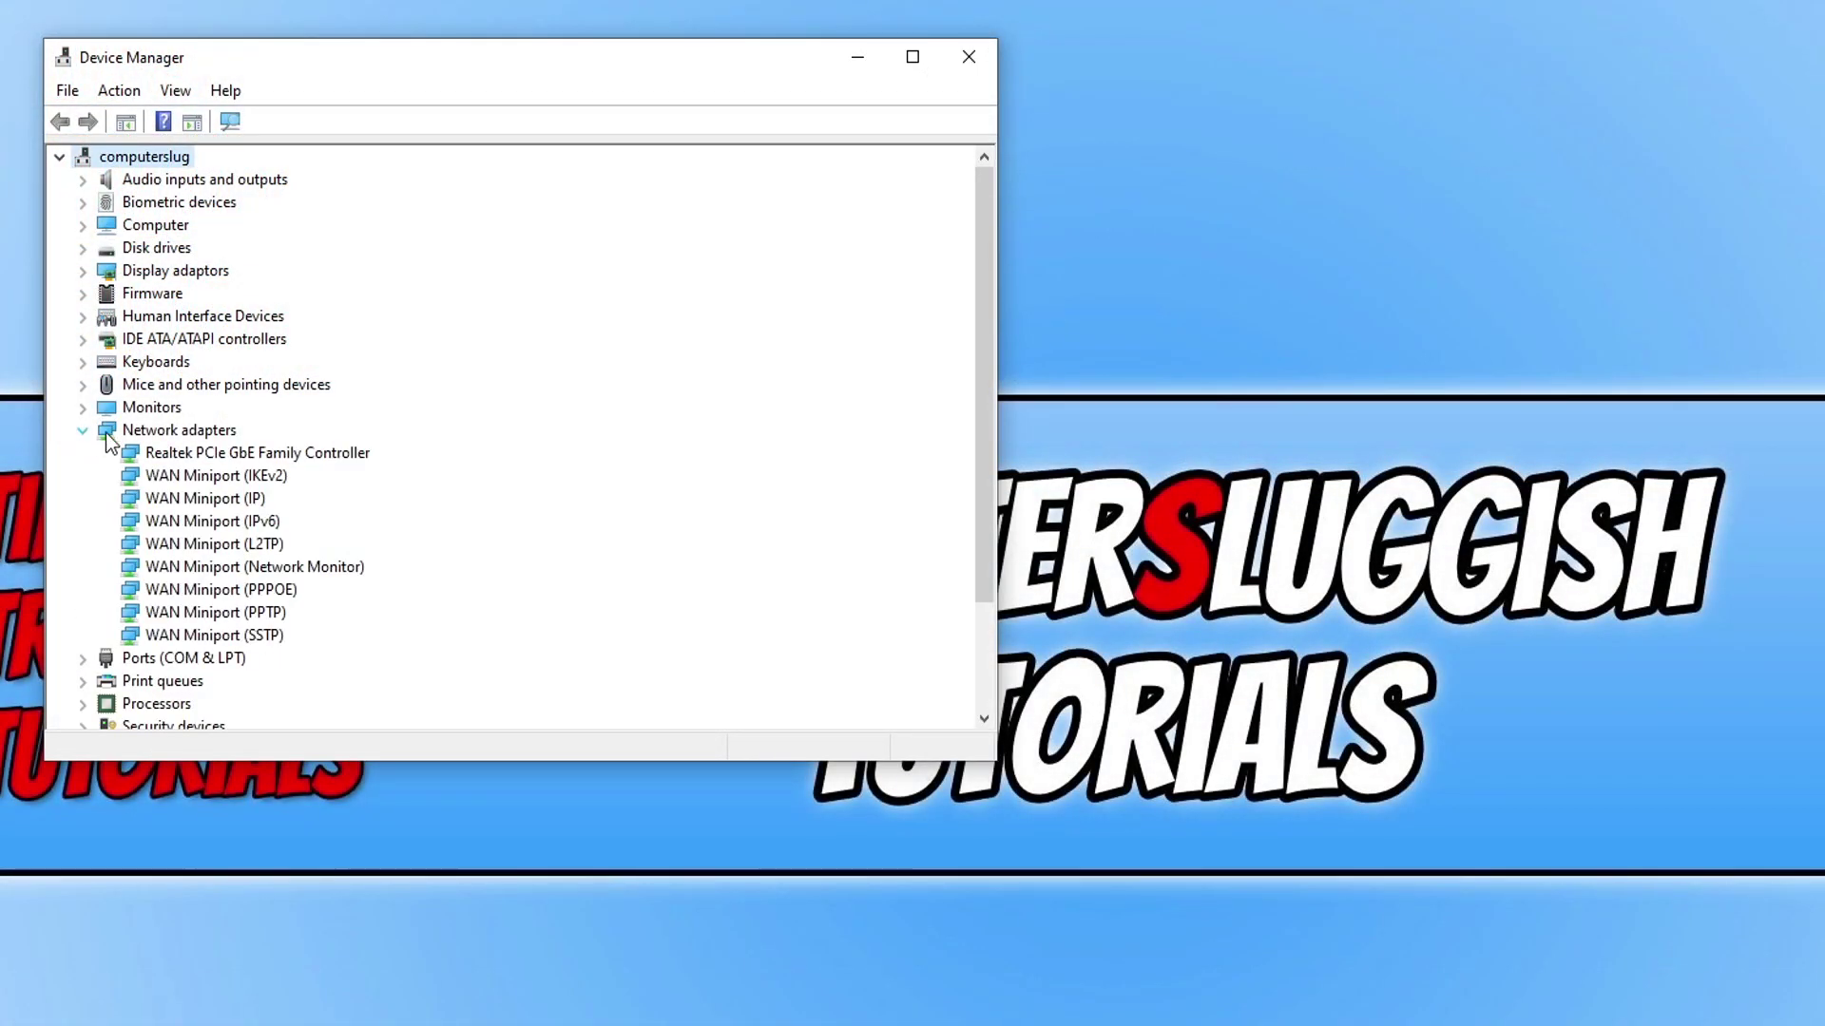
pyautogui.rightClick(332, 450)
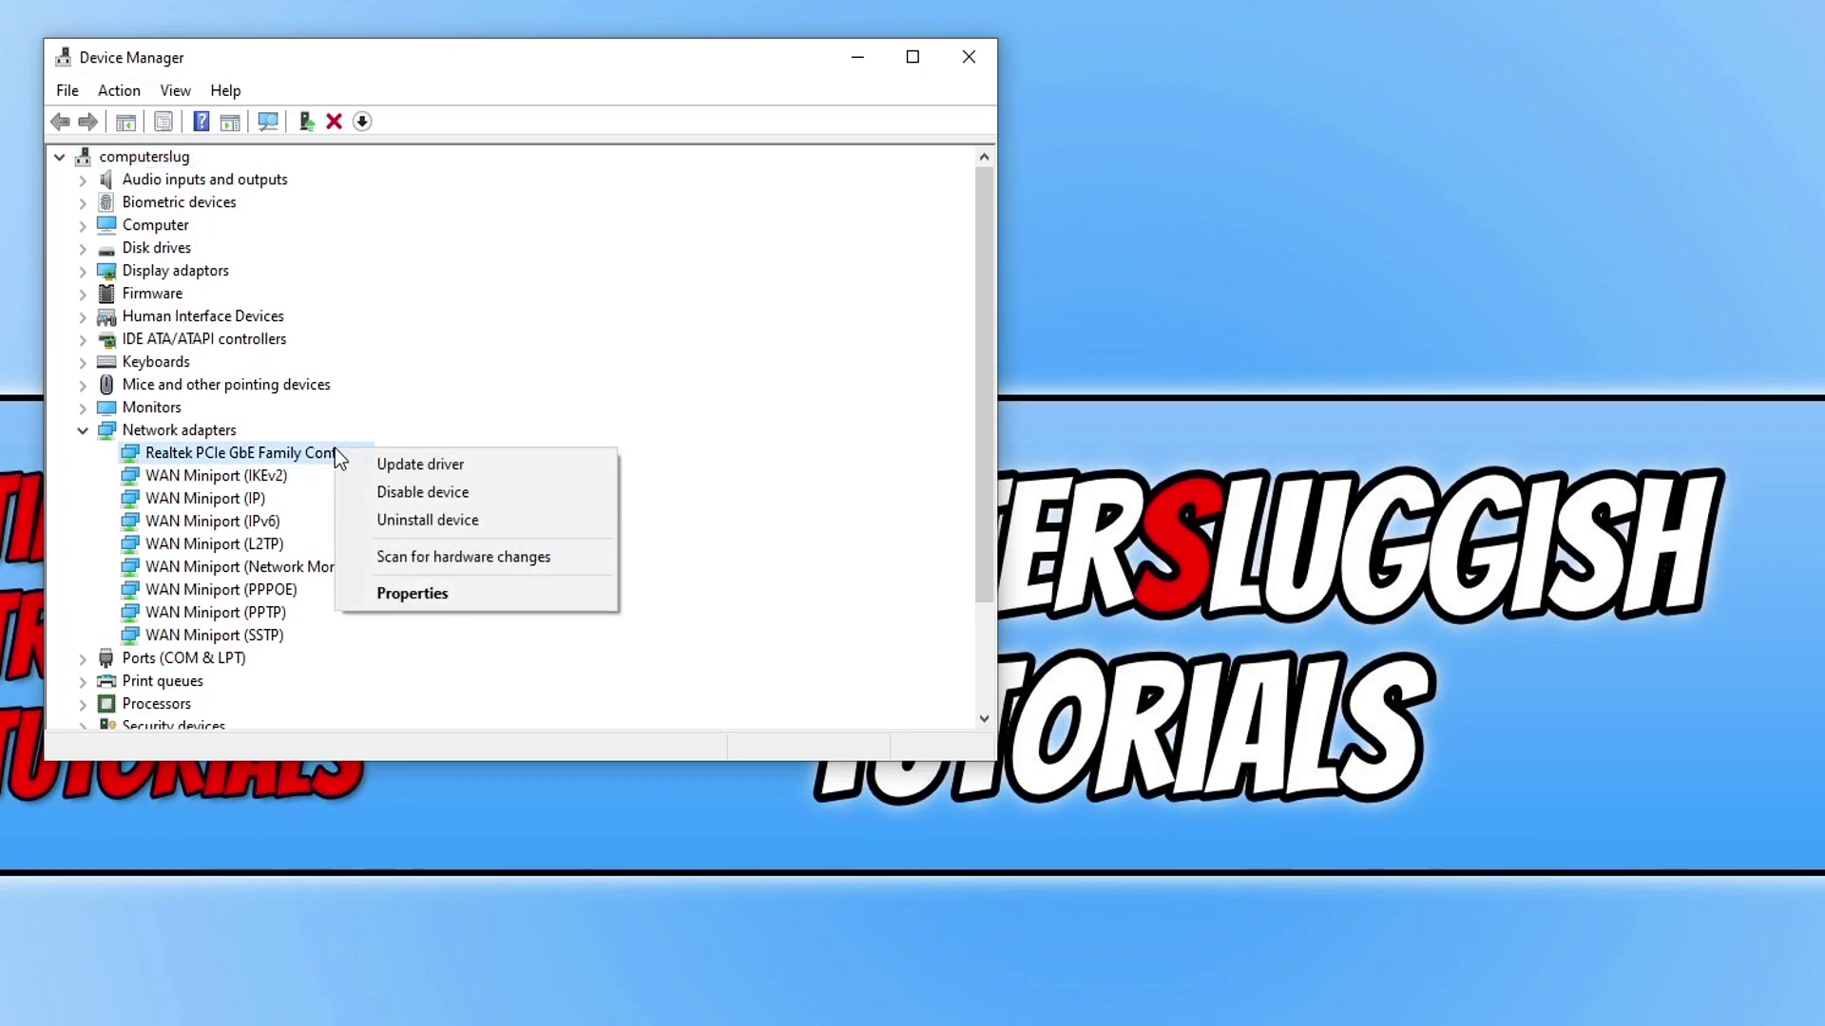
pyautogui.click(449, 596)
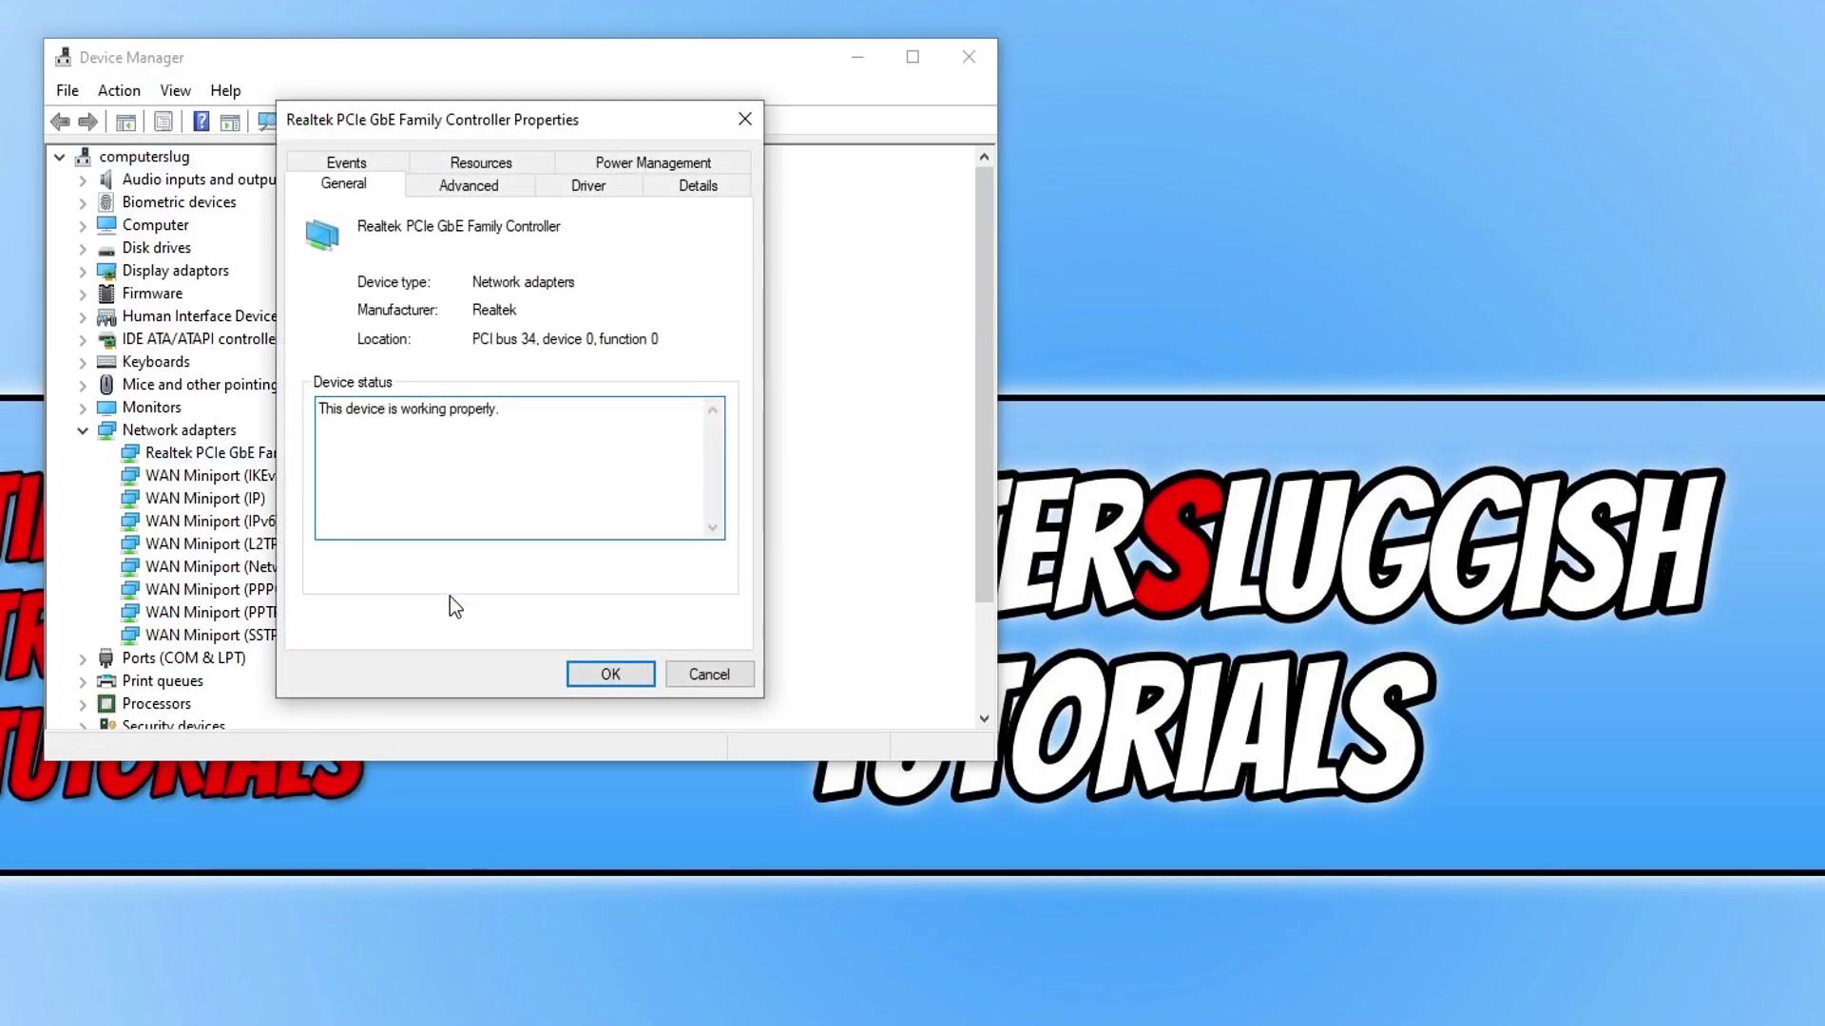
# Step: Search automatically for a Realtek driver update, then close all dialogs and Device Manager
pyautogui.click(583, 188)
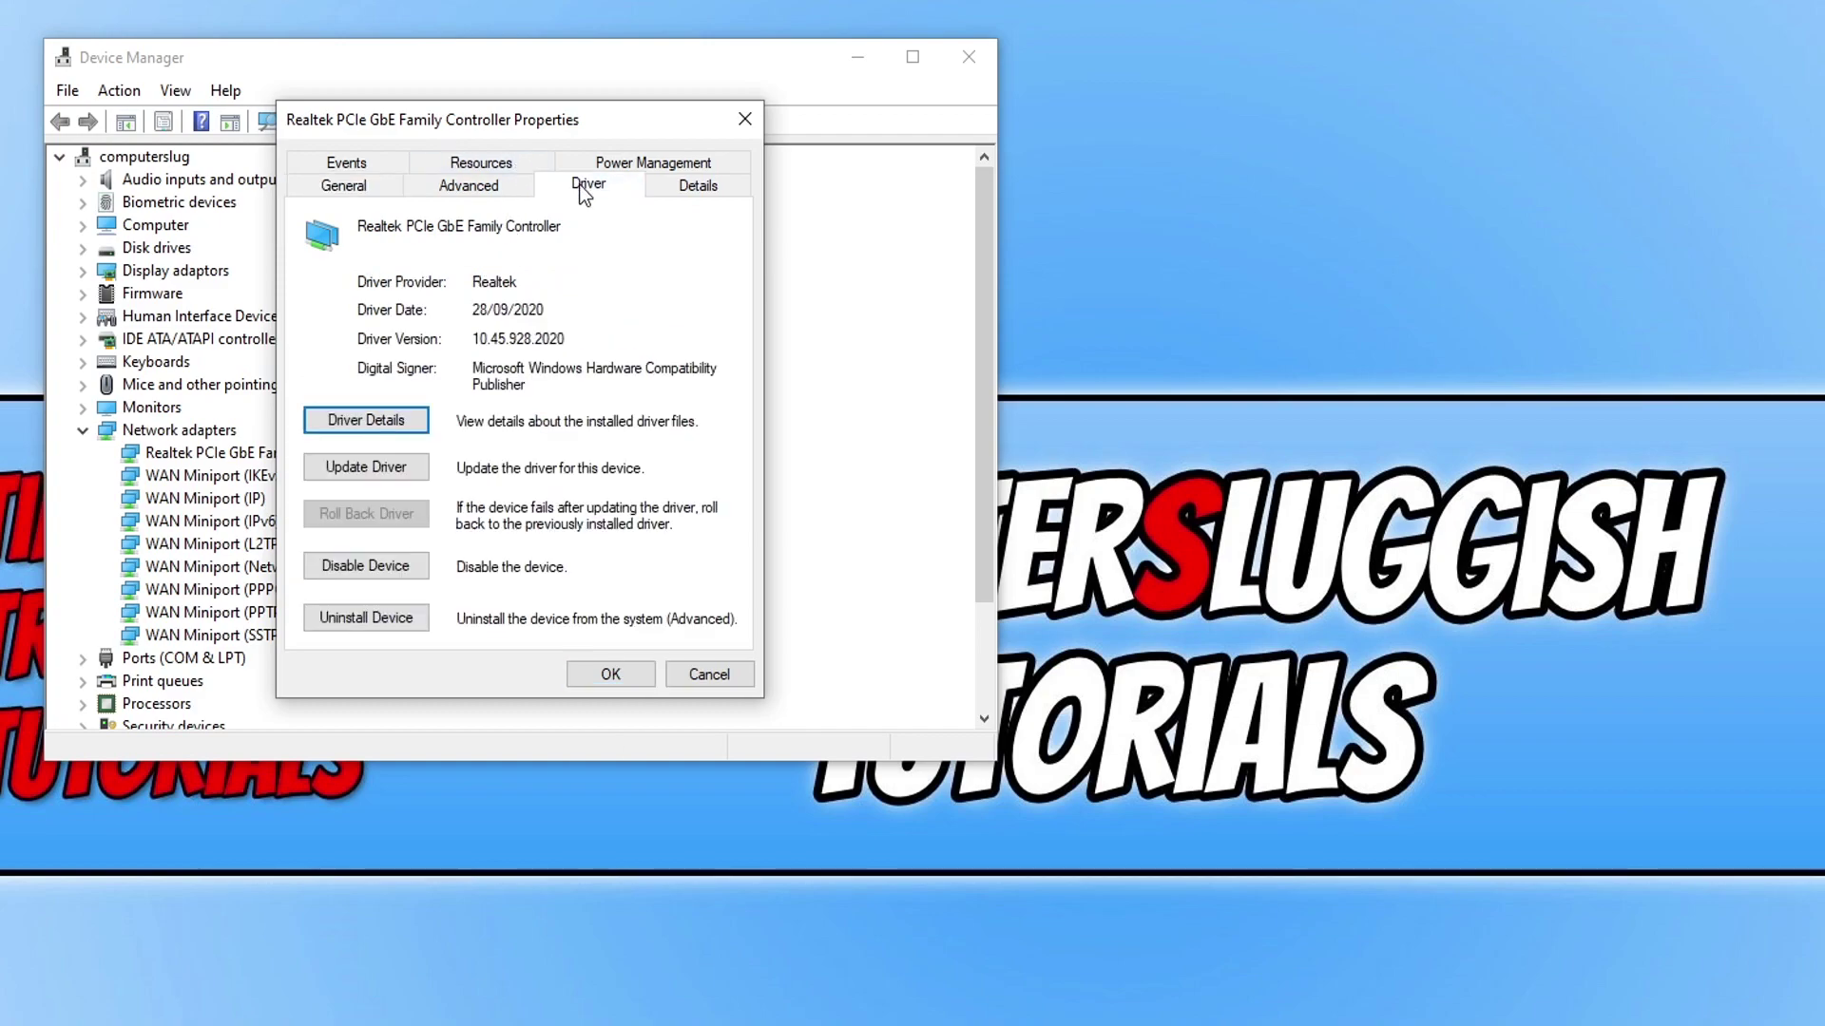
pyautogui.click(402, 469)
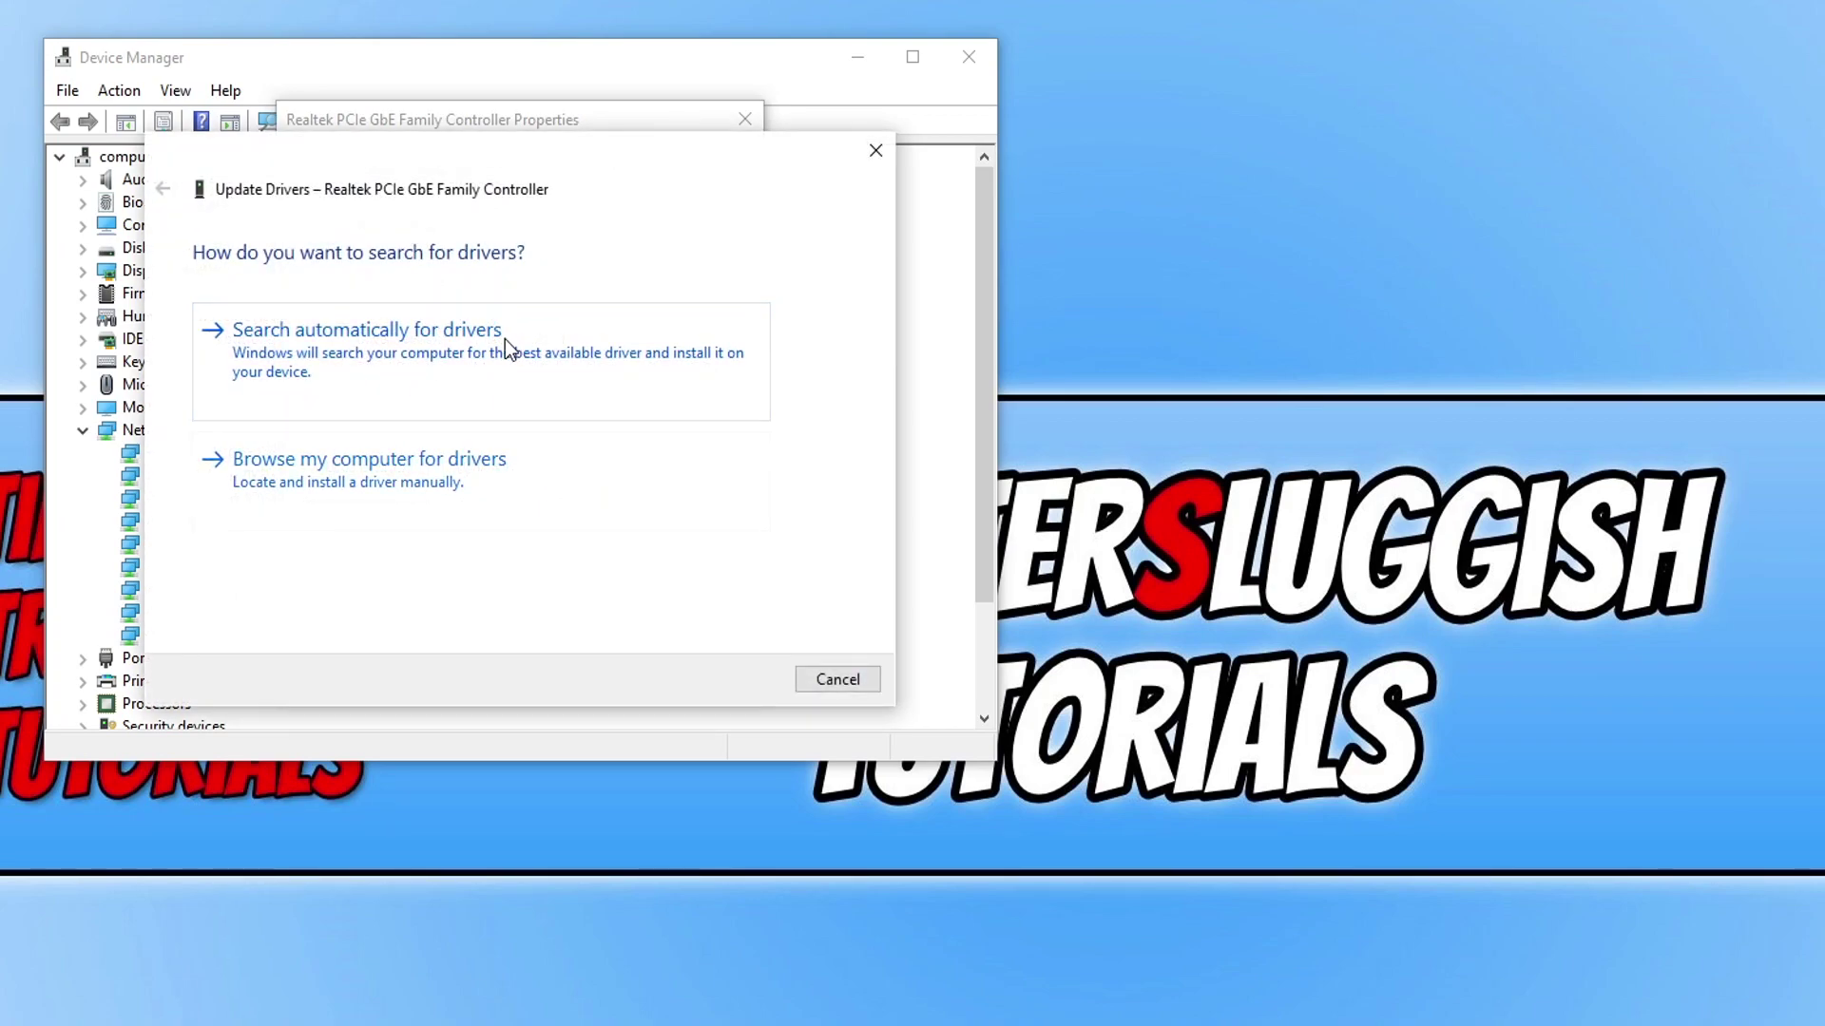
pyautogui.click(505, 339)
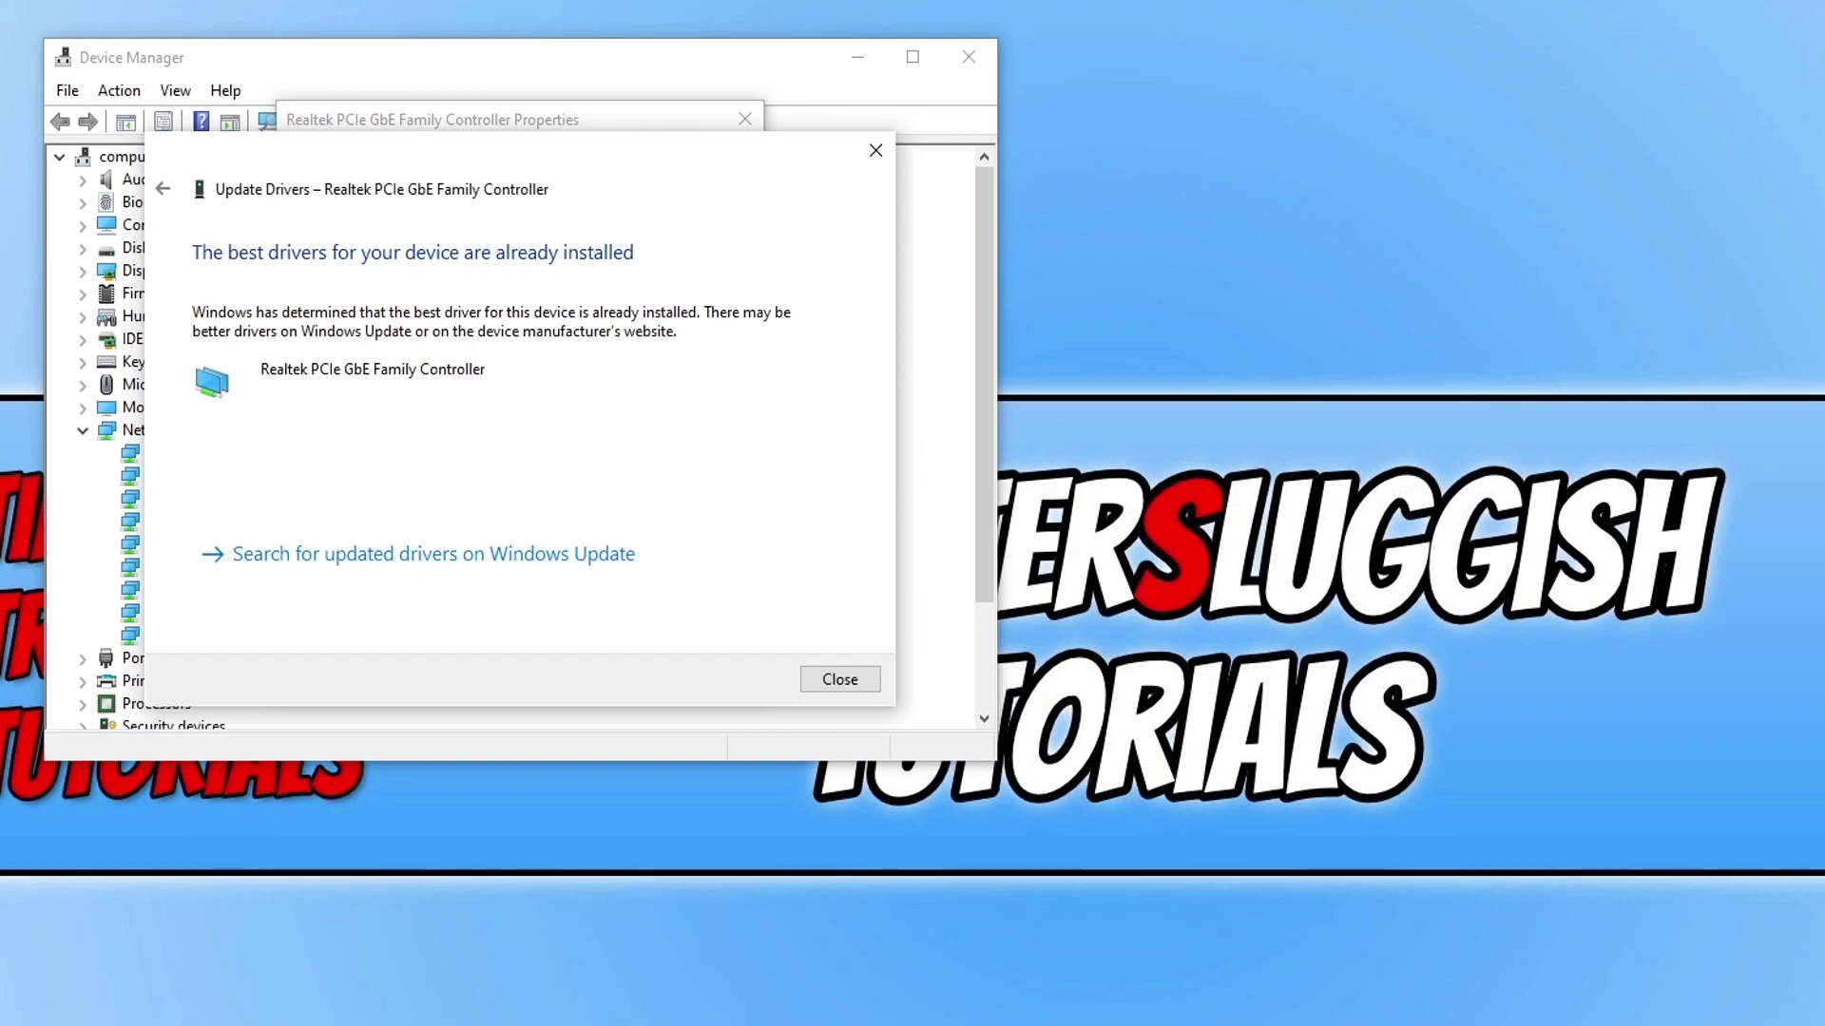
pyautogui.click(833, 680)
pyautogui.click(747, 118)
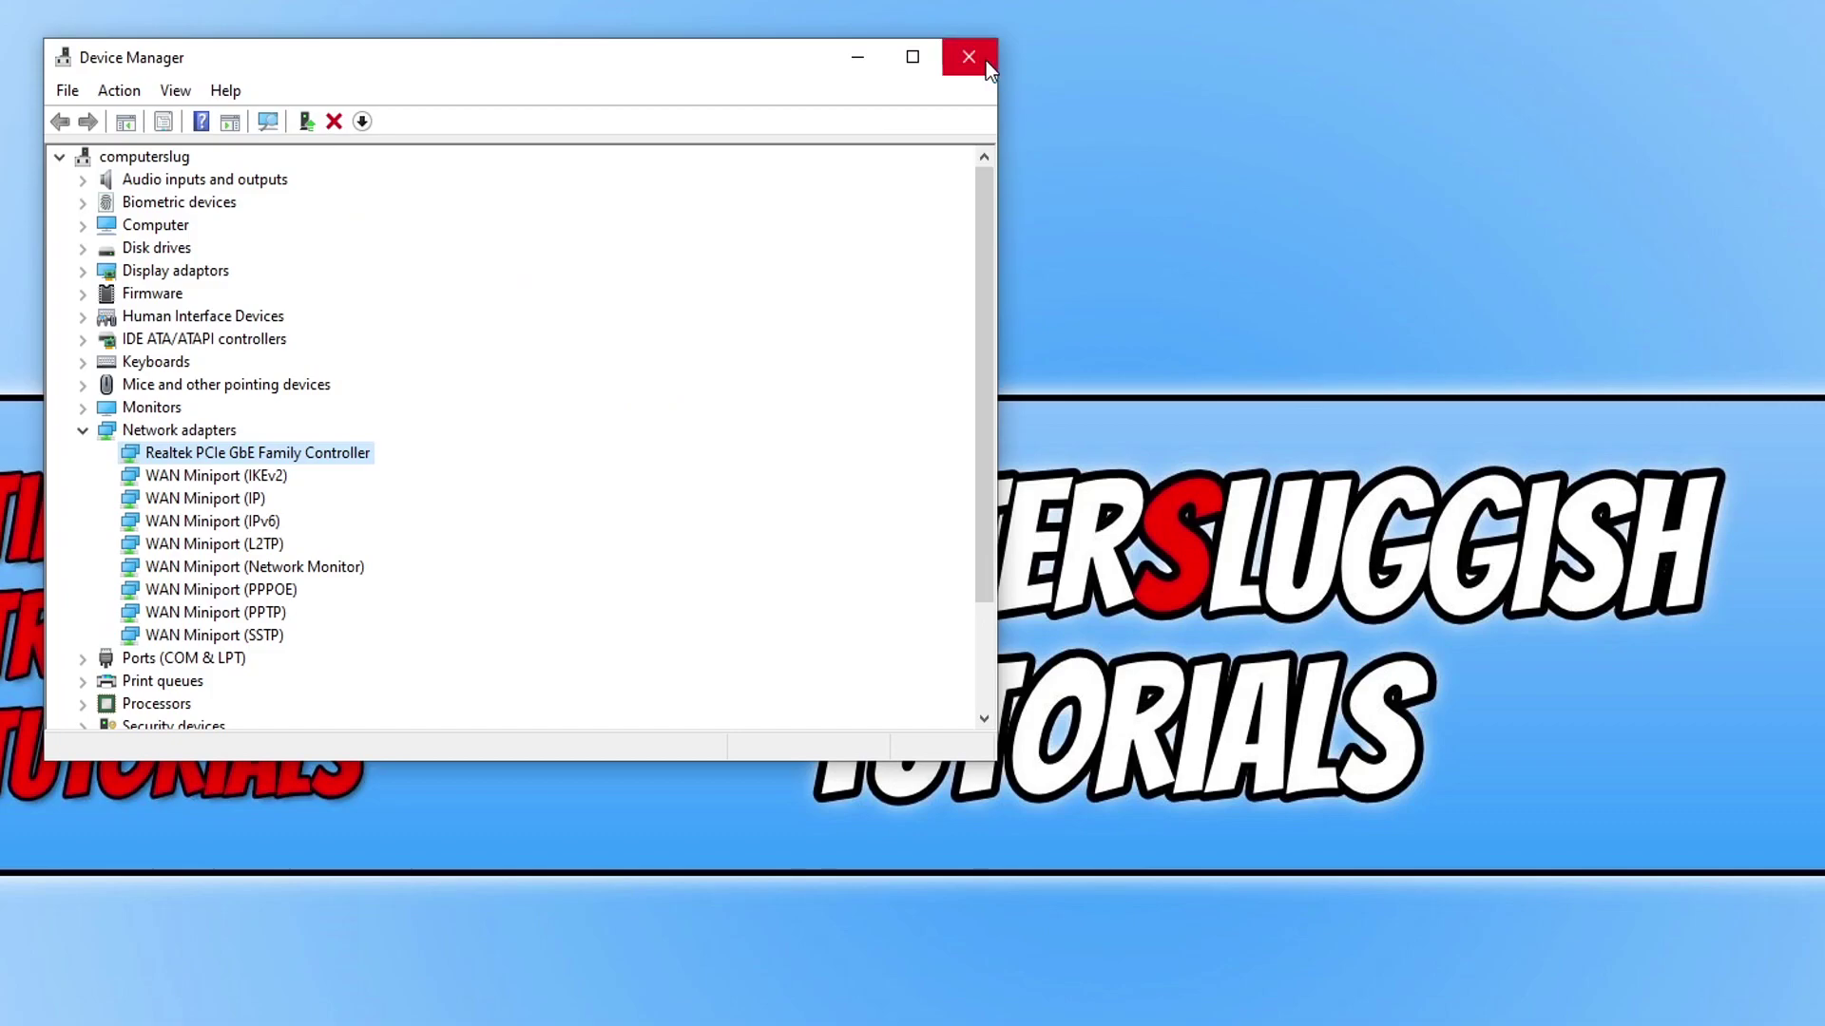
pyautogui.click(984, 61)
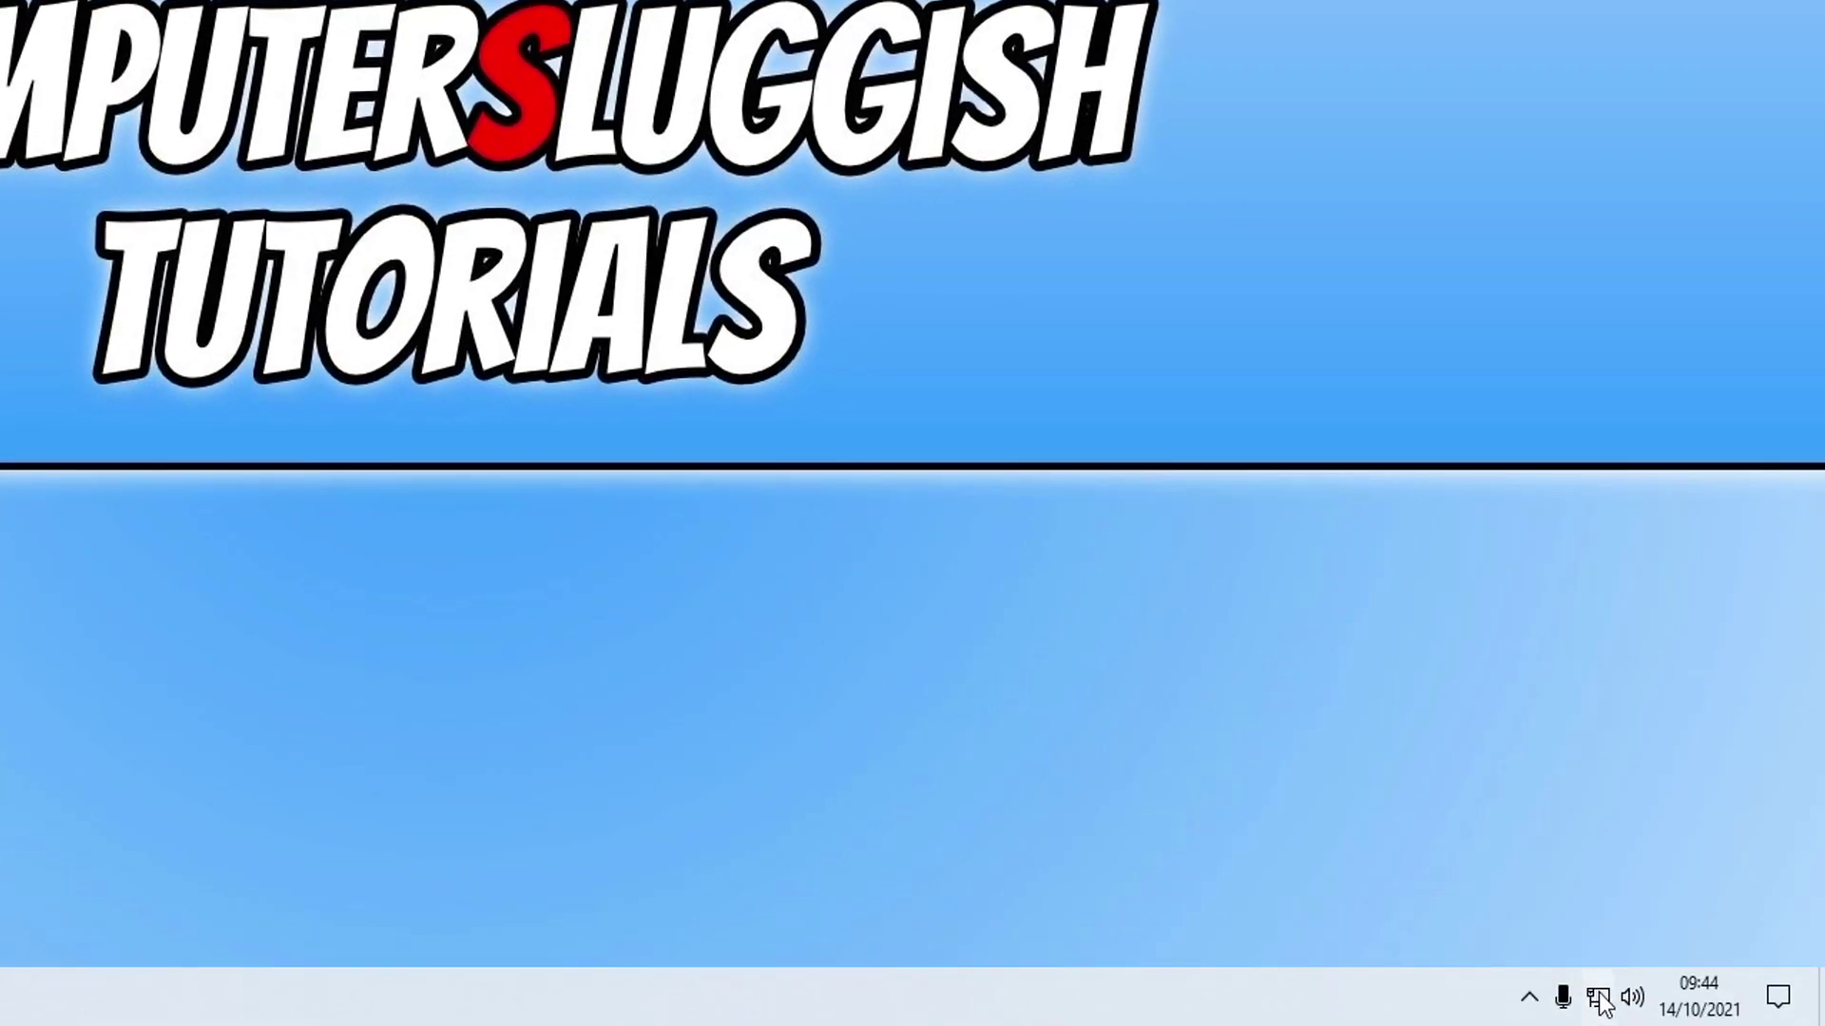
# Step: Run the Network troubleshooter from Network & Internet settings and close its results
pyautogui.rightClick(1600, 998)
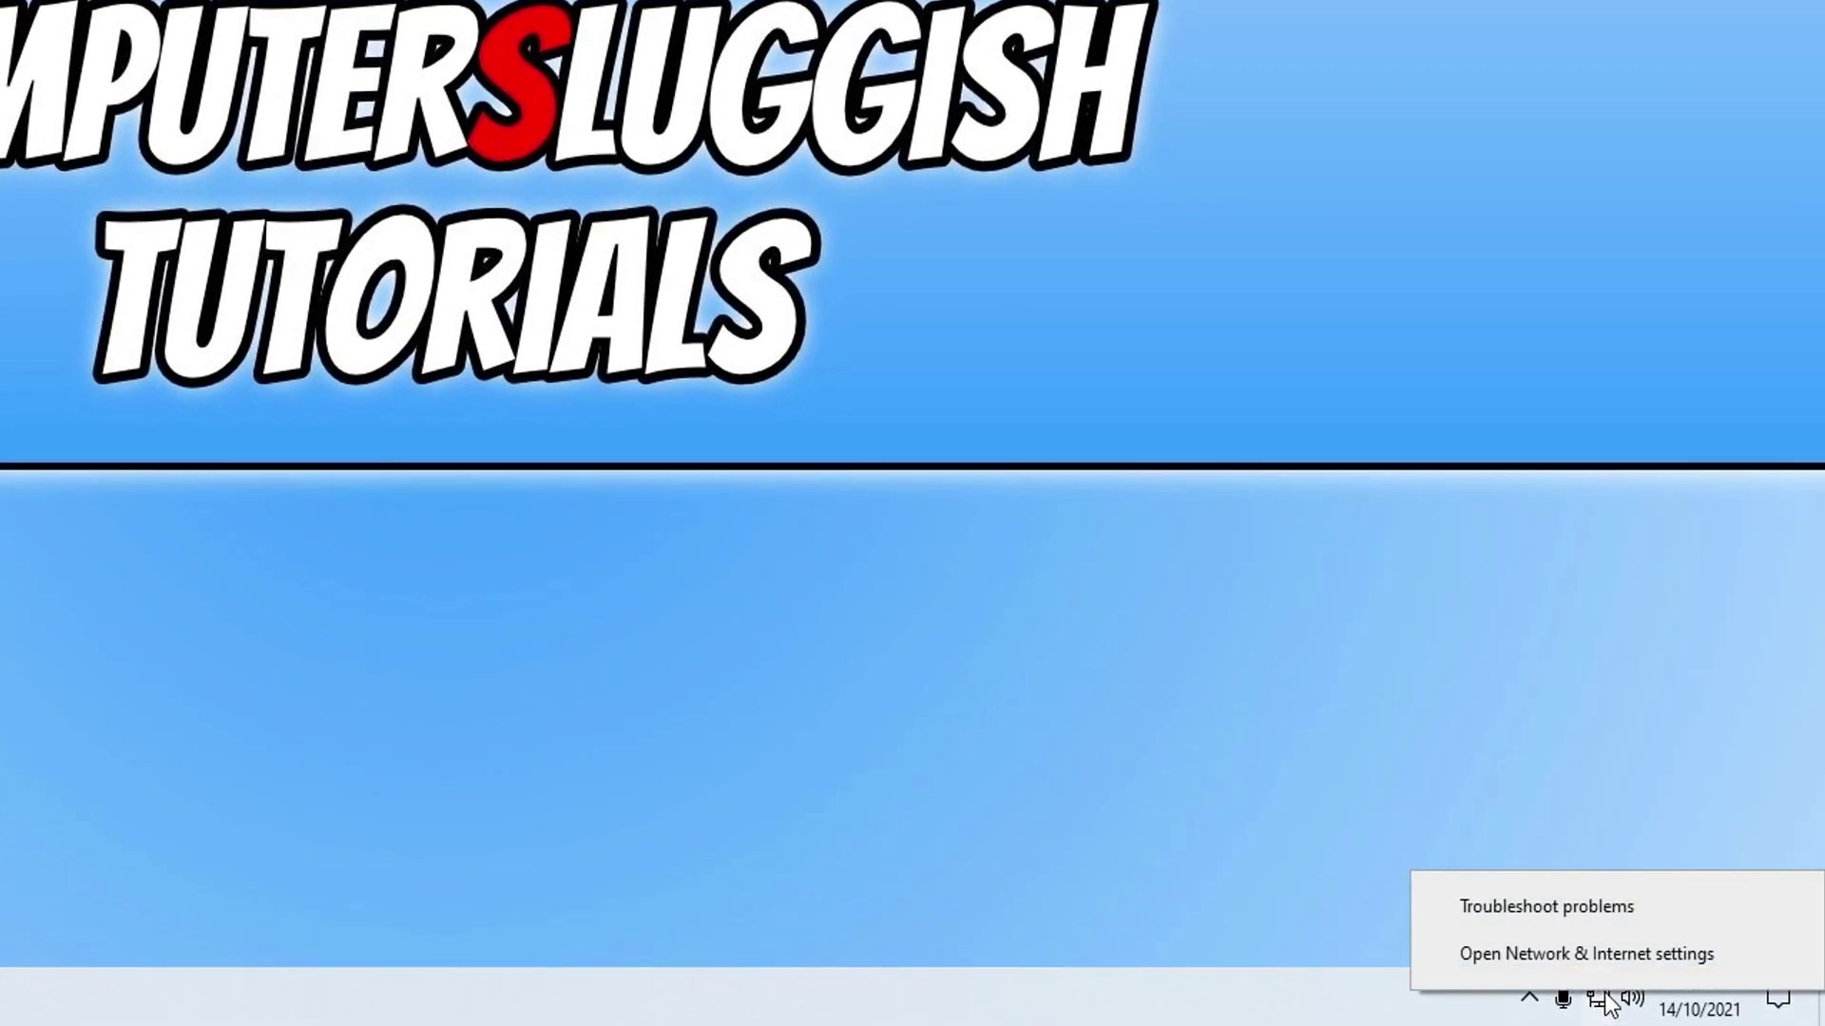
pyautogui.click(1638, 954)
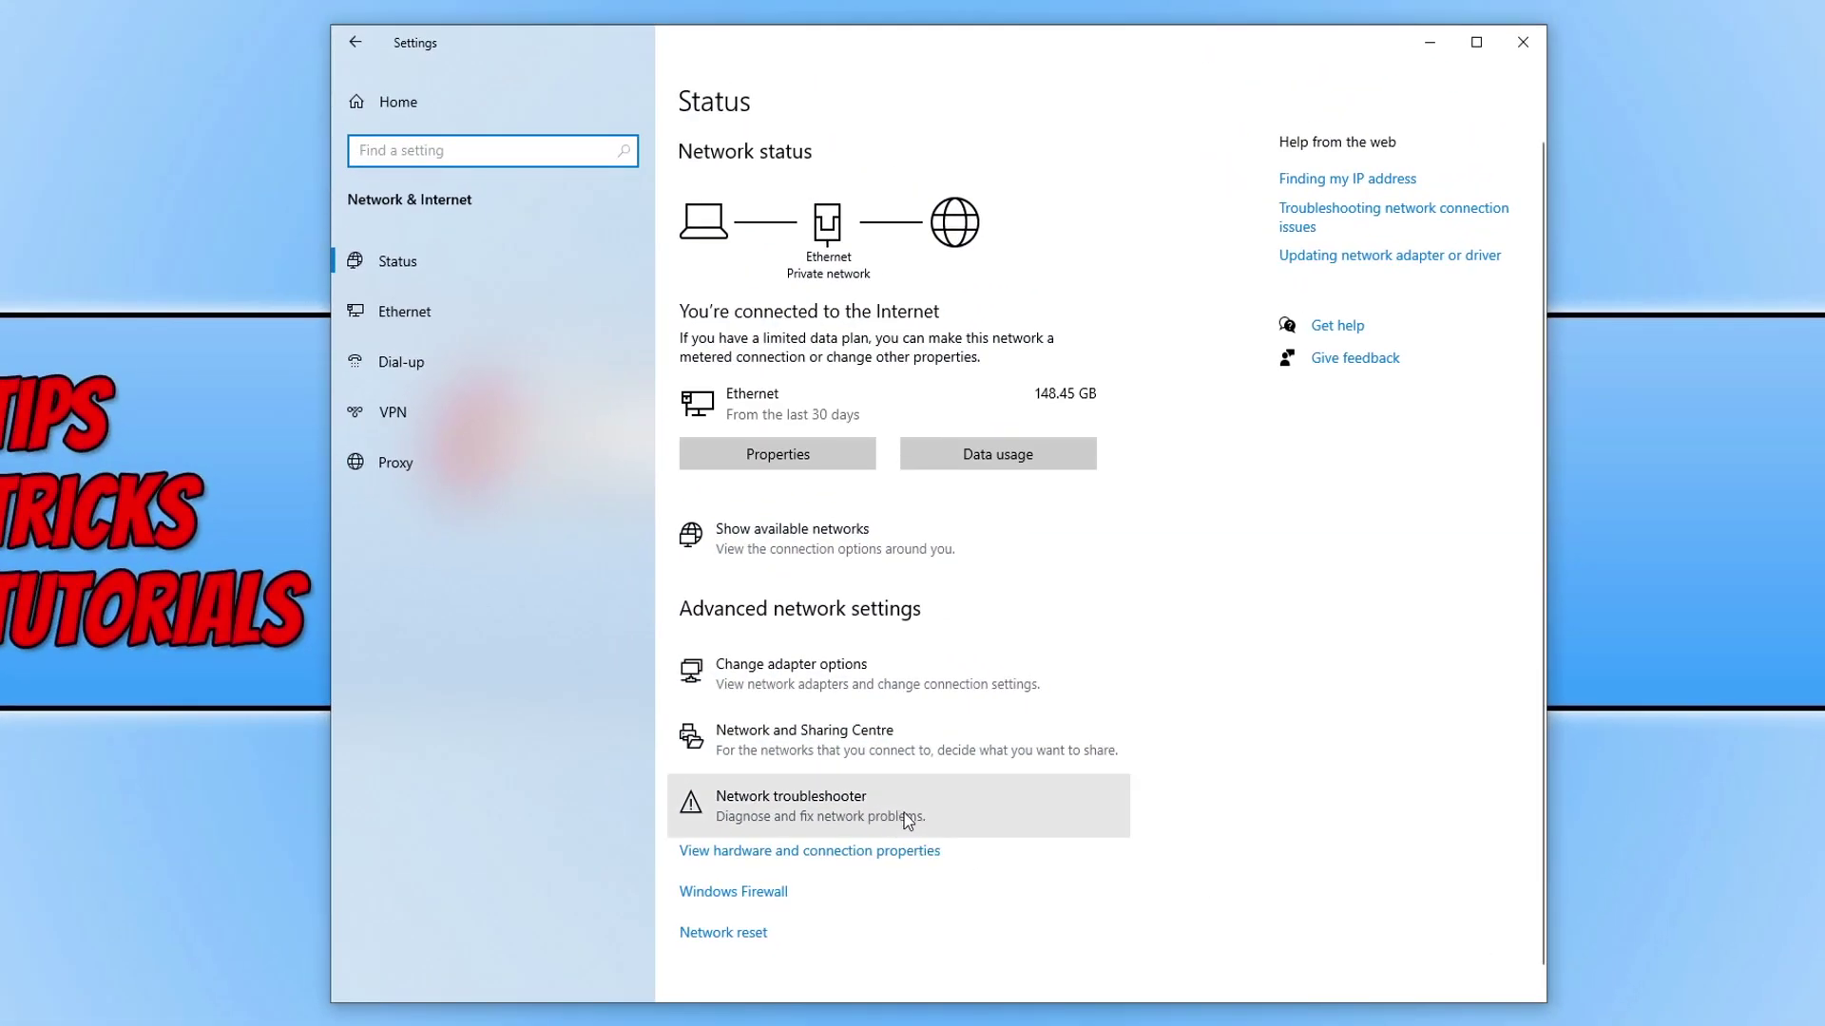
pyautogui.click(906, 815)
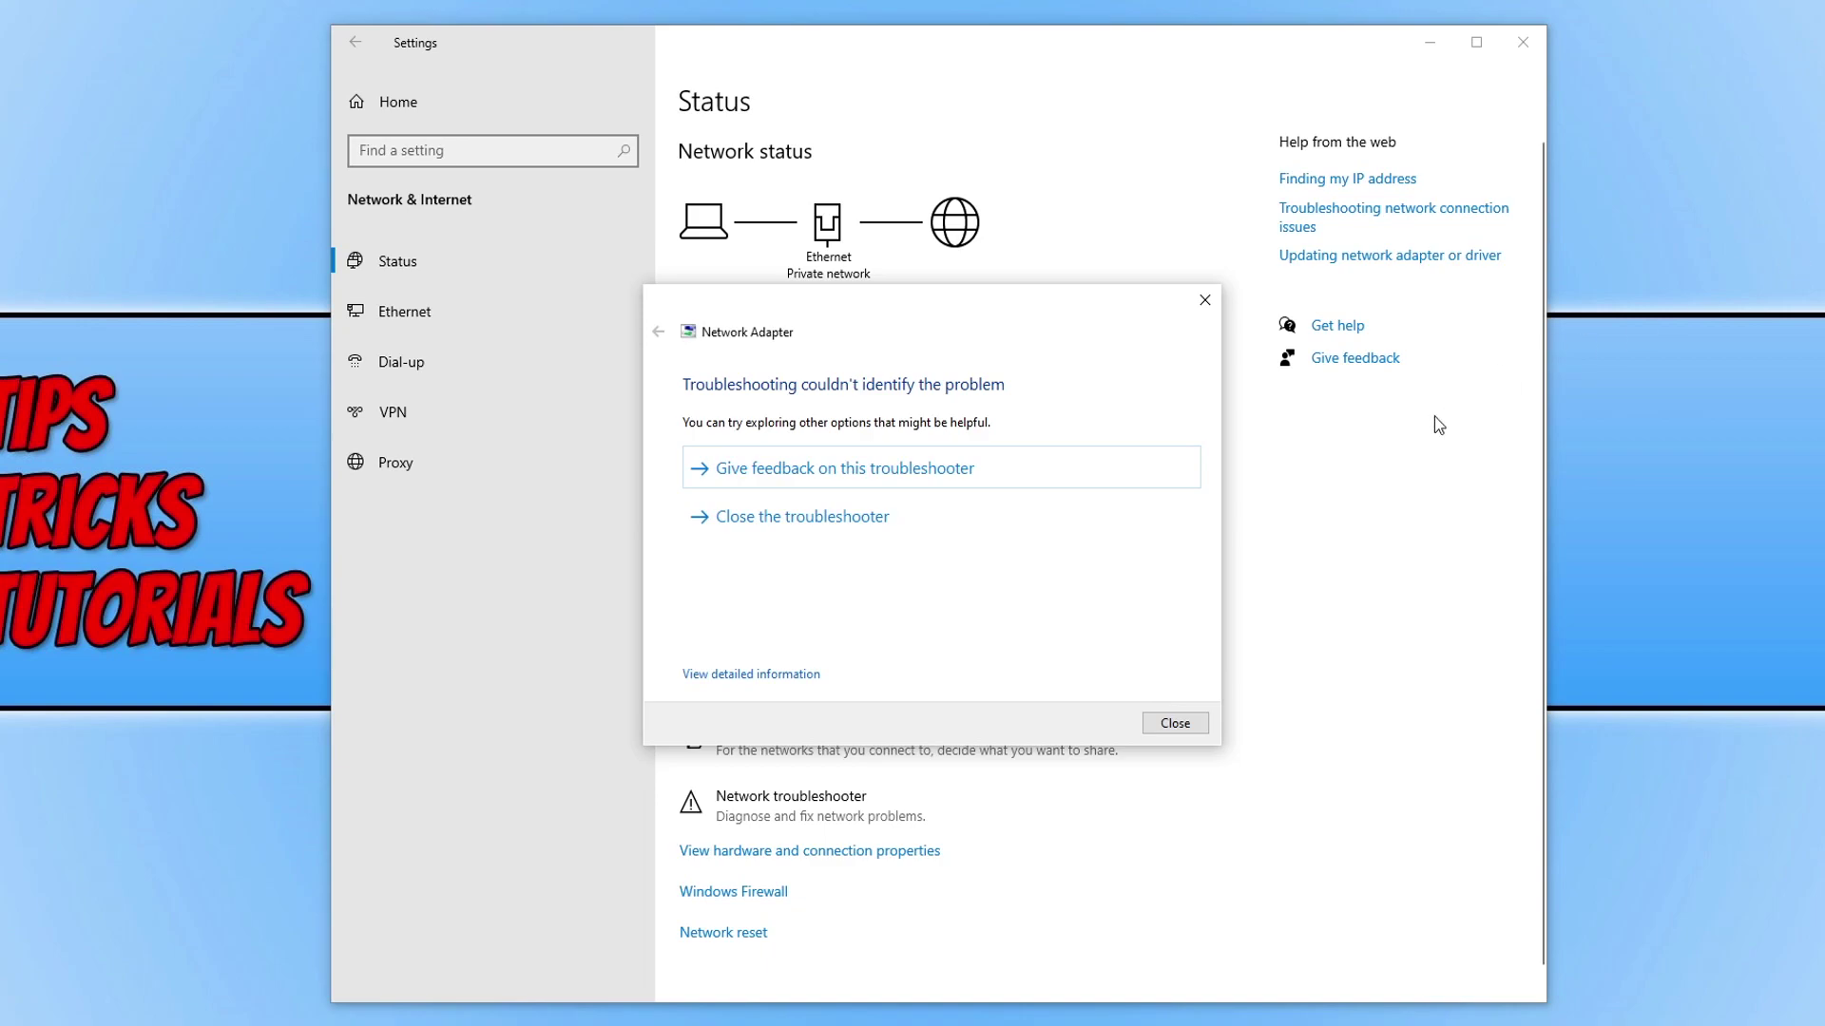
pyautogui.click(1175, 722)
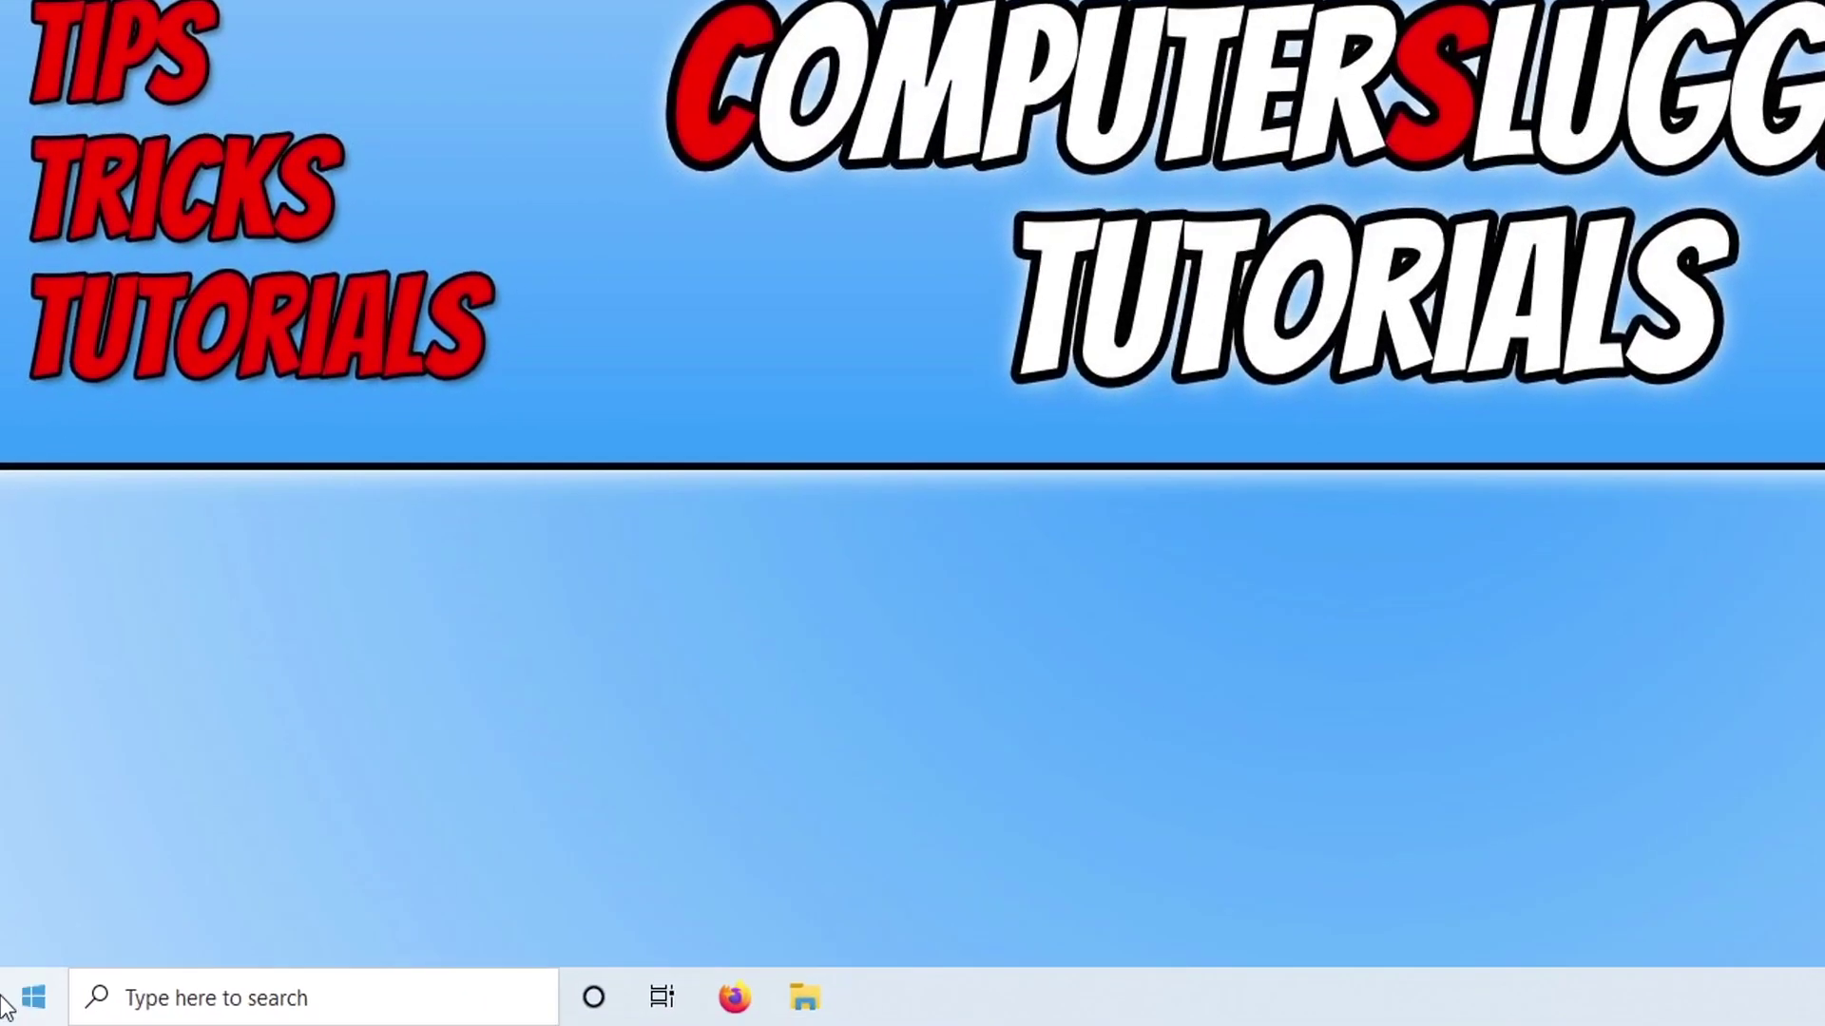
pyautogui.press('super')
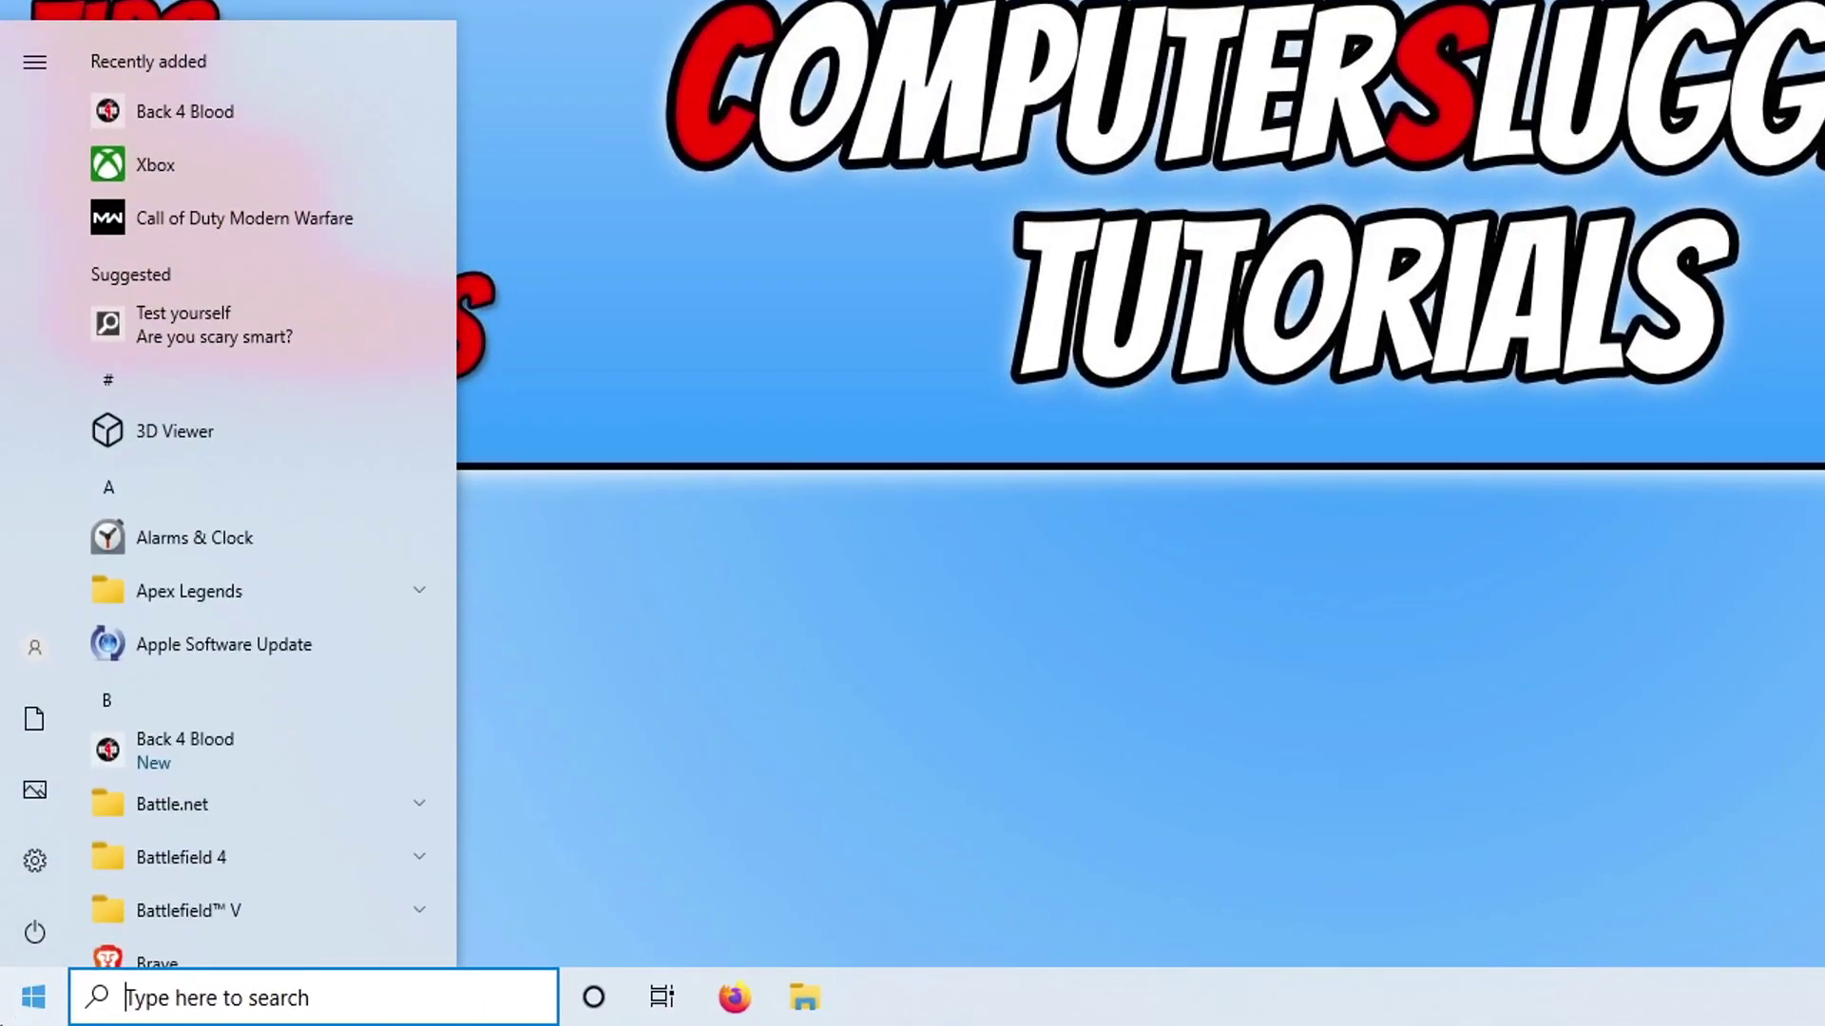
# Step: Run 'ipconfig /flushdns' in an administrator Command Prompt
pyautogui.write('cmd')
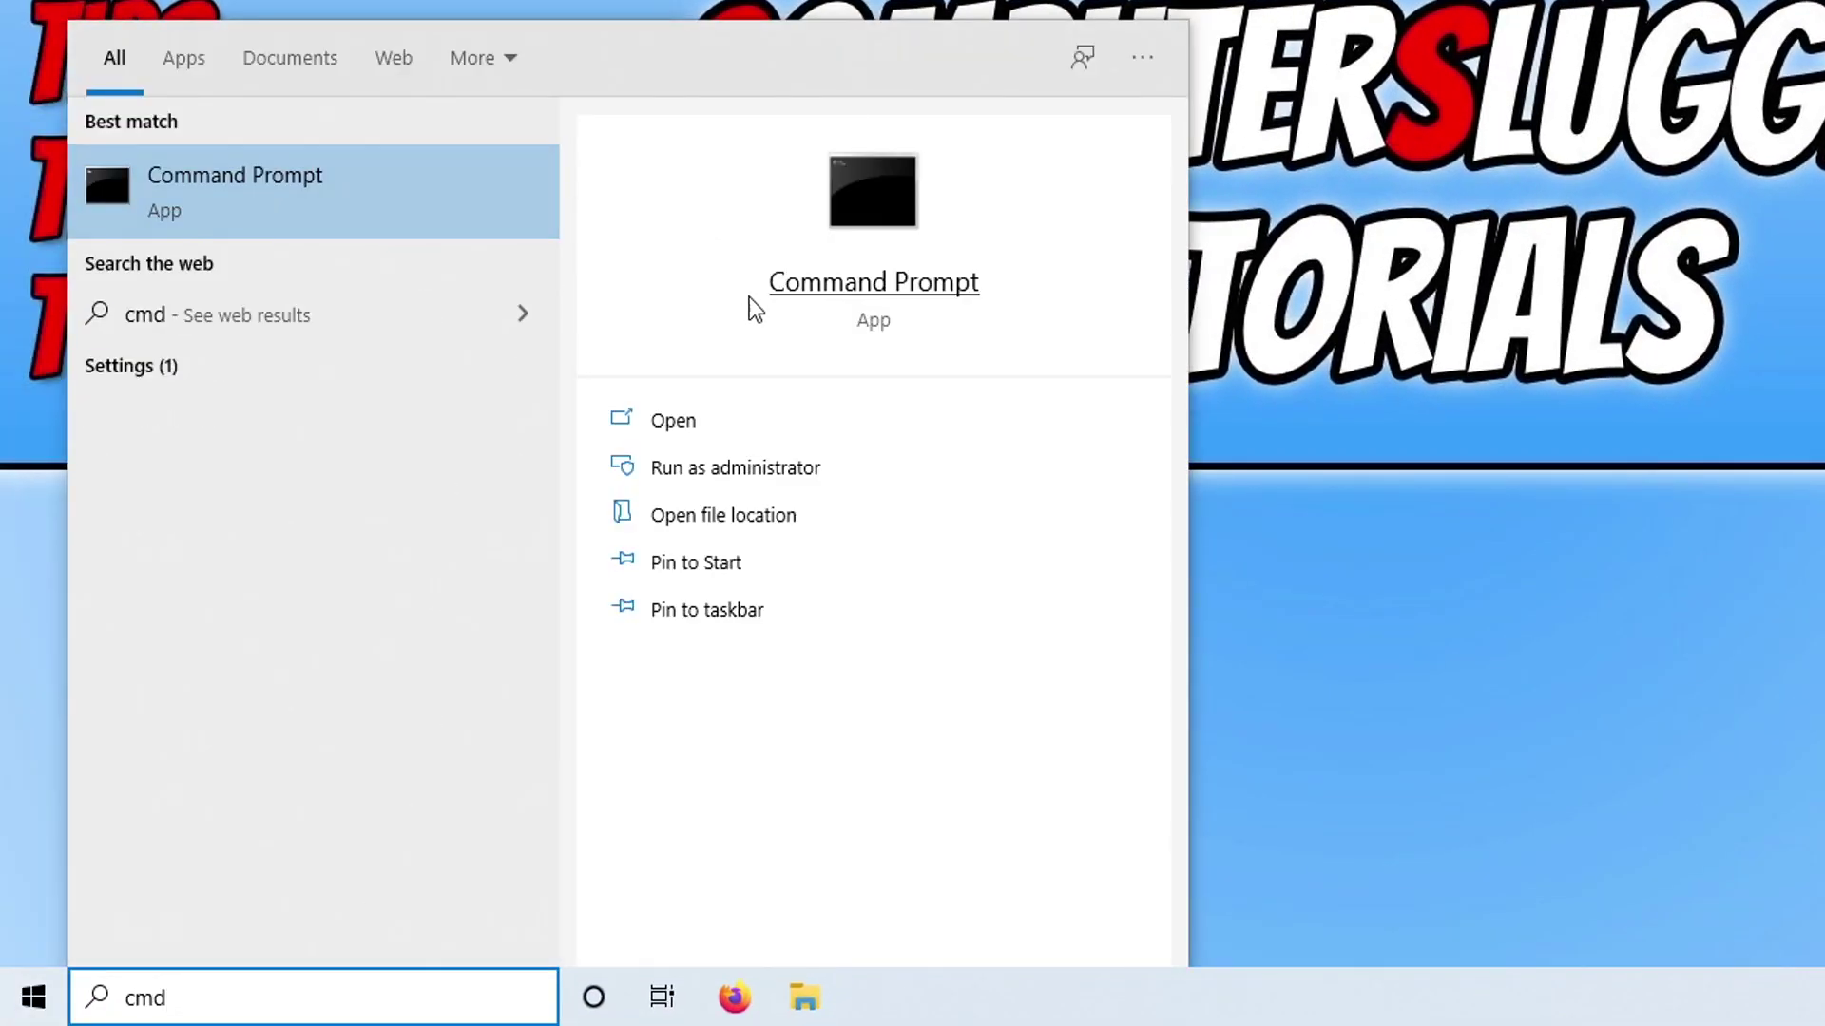
pyautogui.click(825, 482)
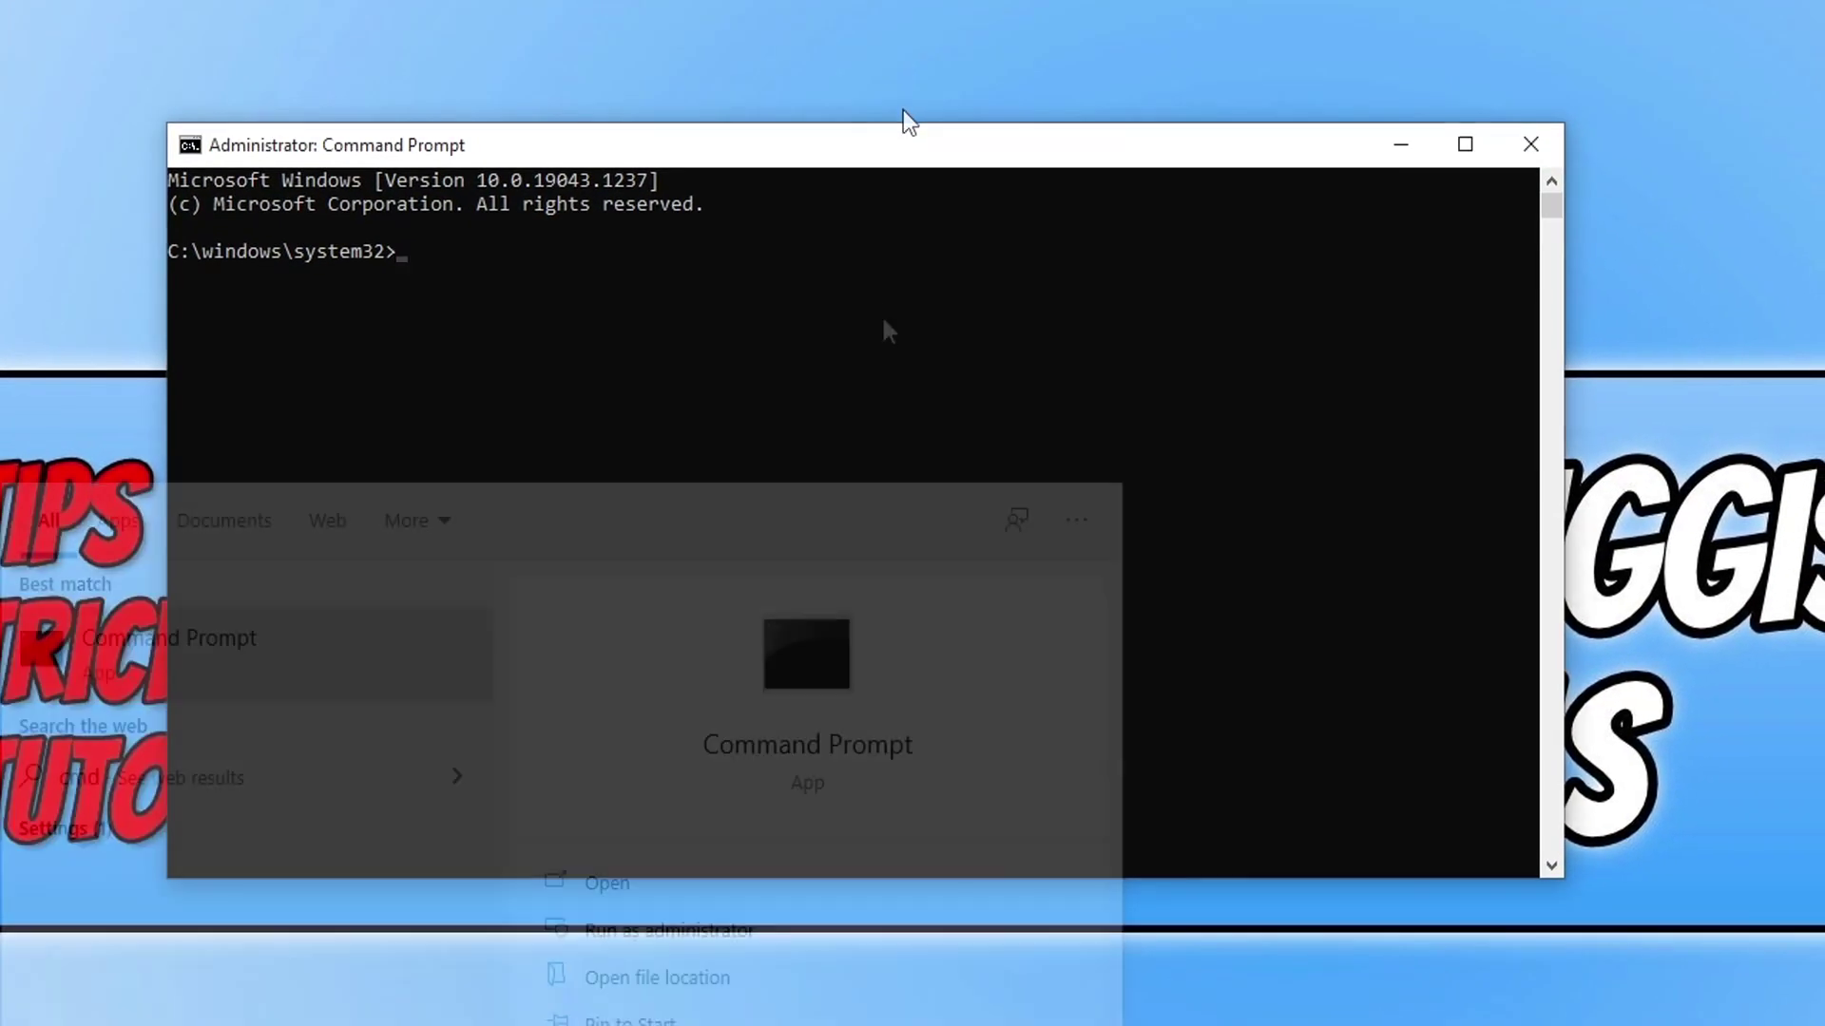
pyautogui.write('i')
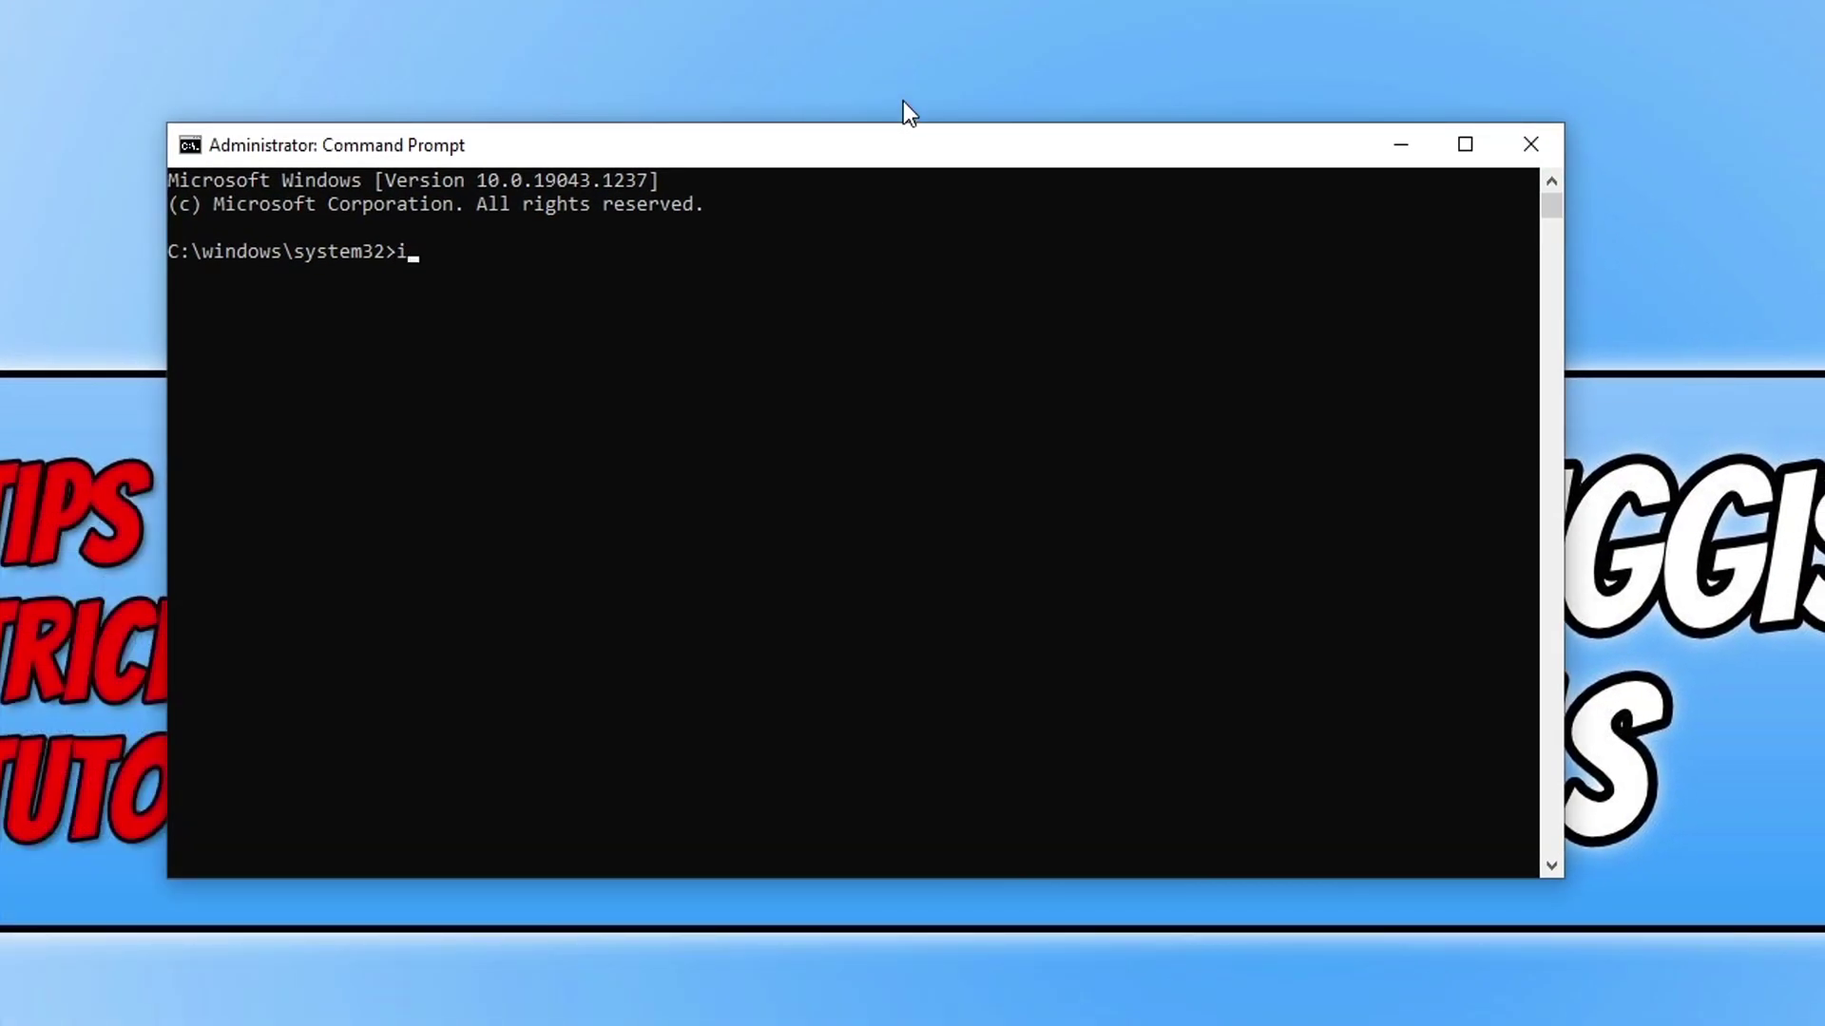
pyautogui.write('pconfig /flushdns')
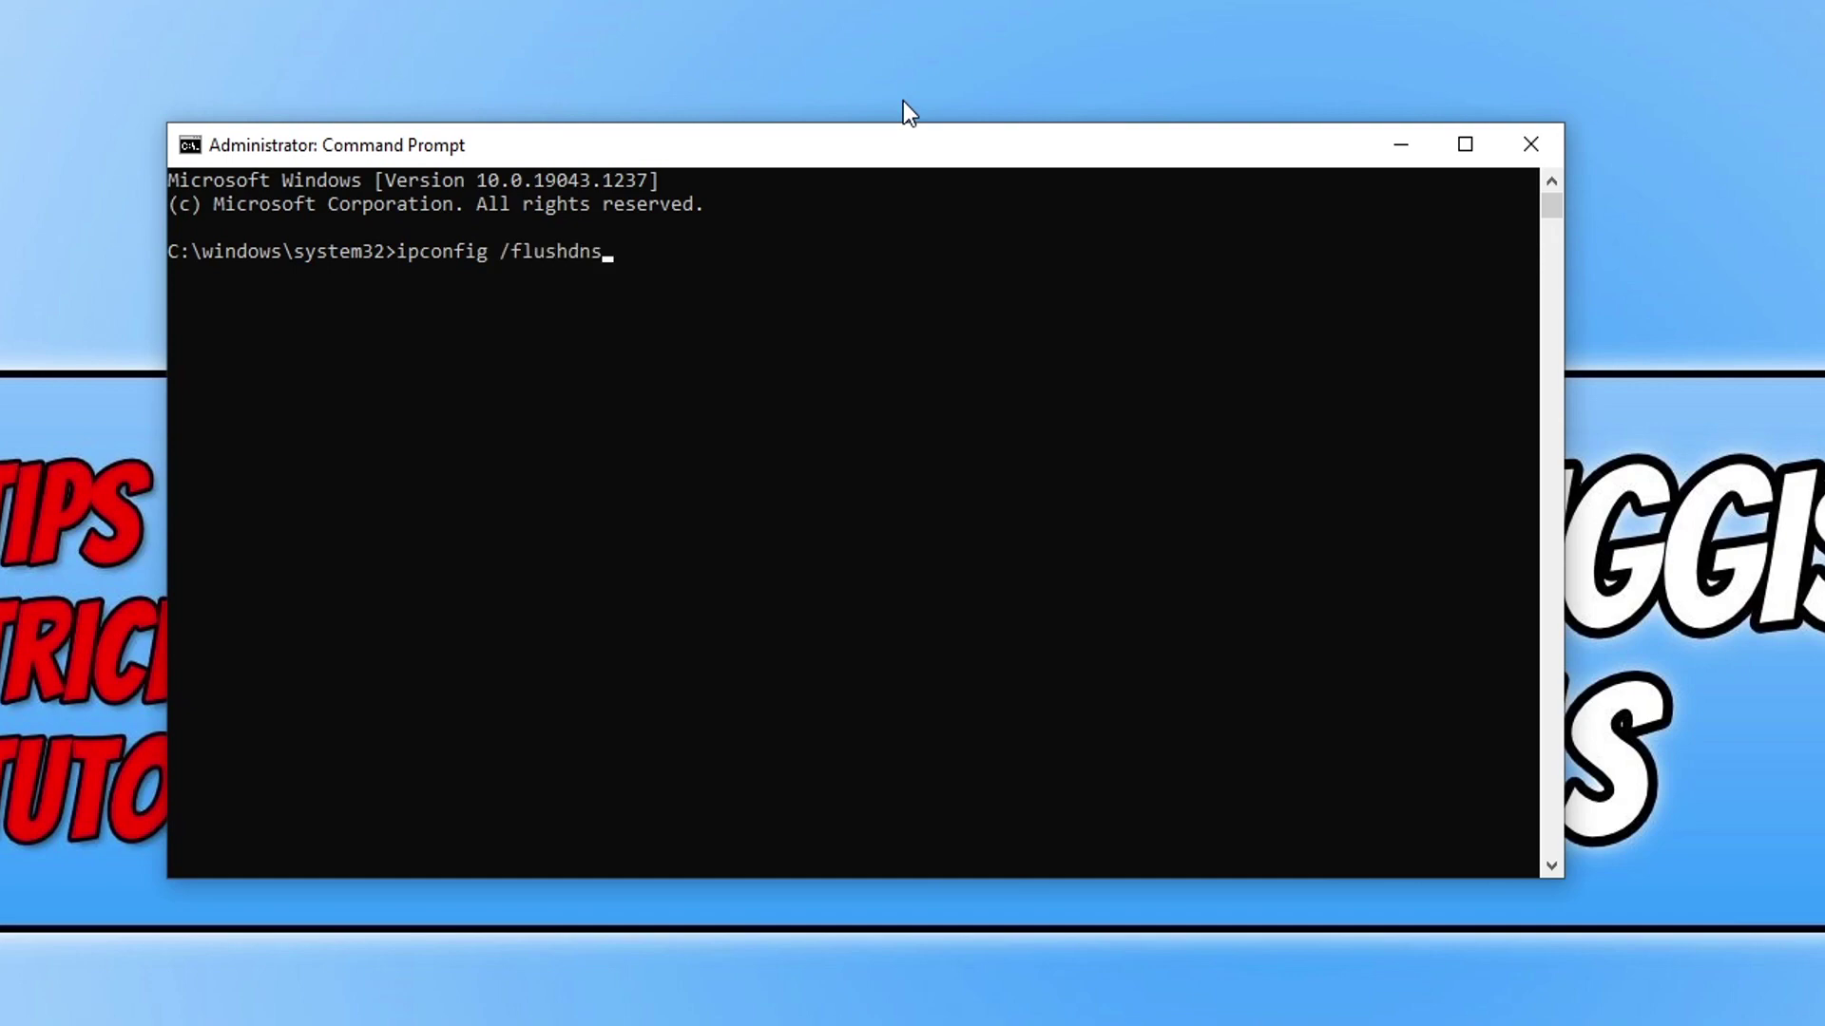
pyautogui.press('Return')
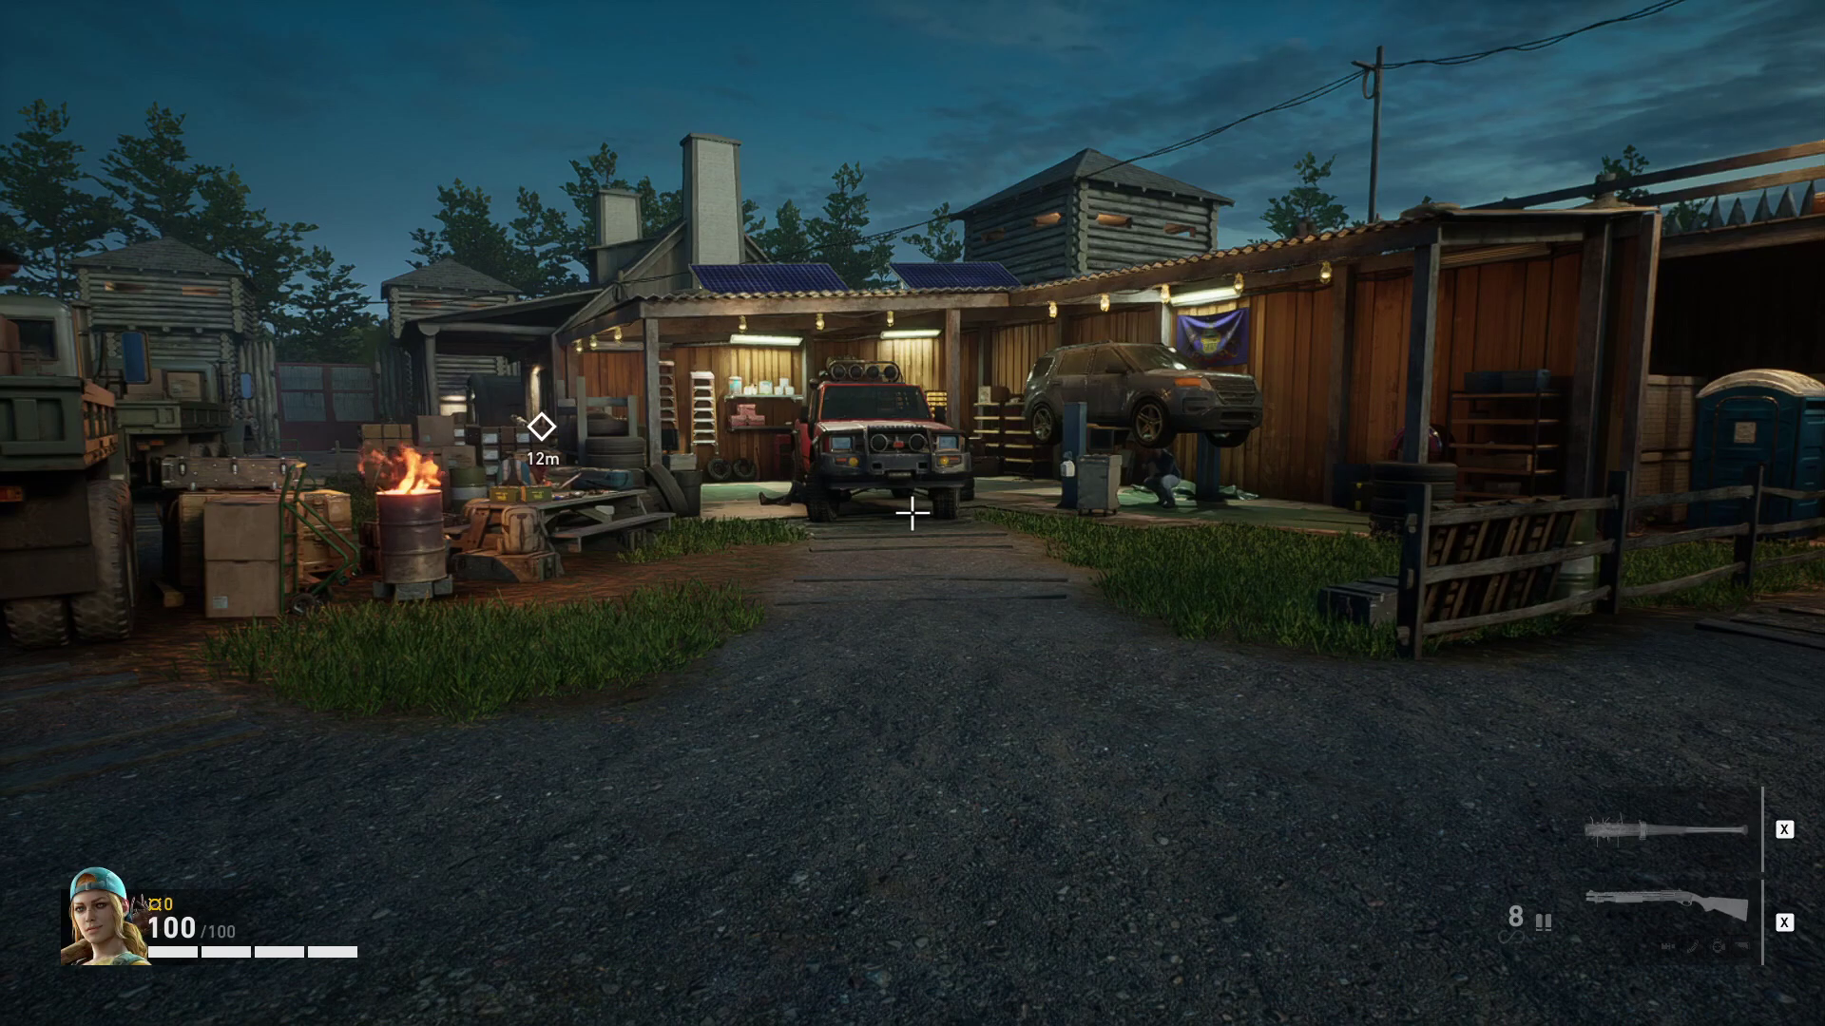
# Step: Open Back 4 Blood's Network Status from the lobby menu's Preferences
pyautogui.press('Escape')
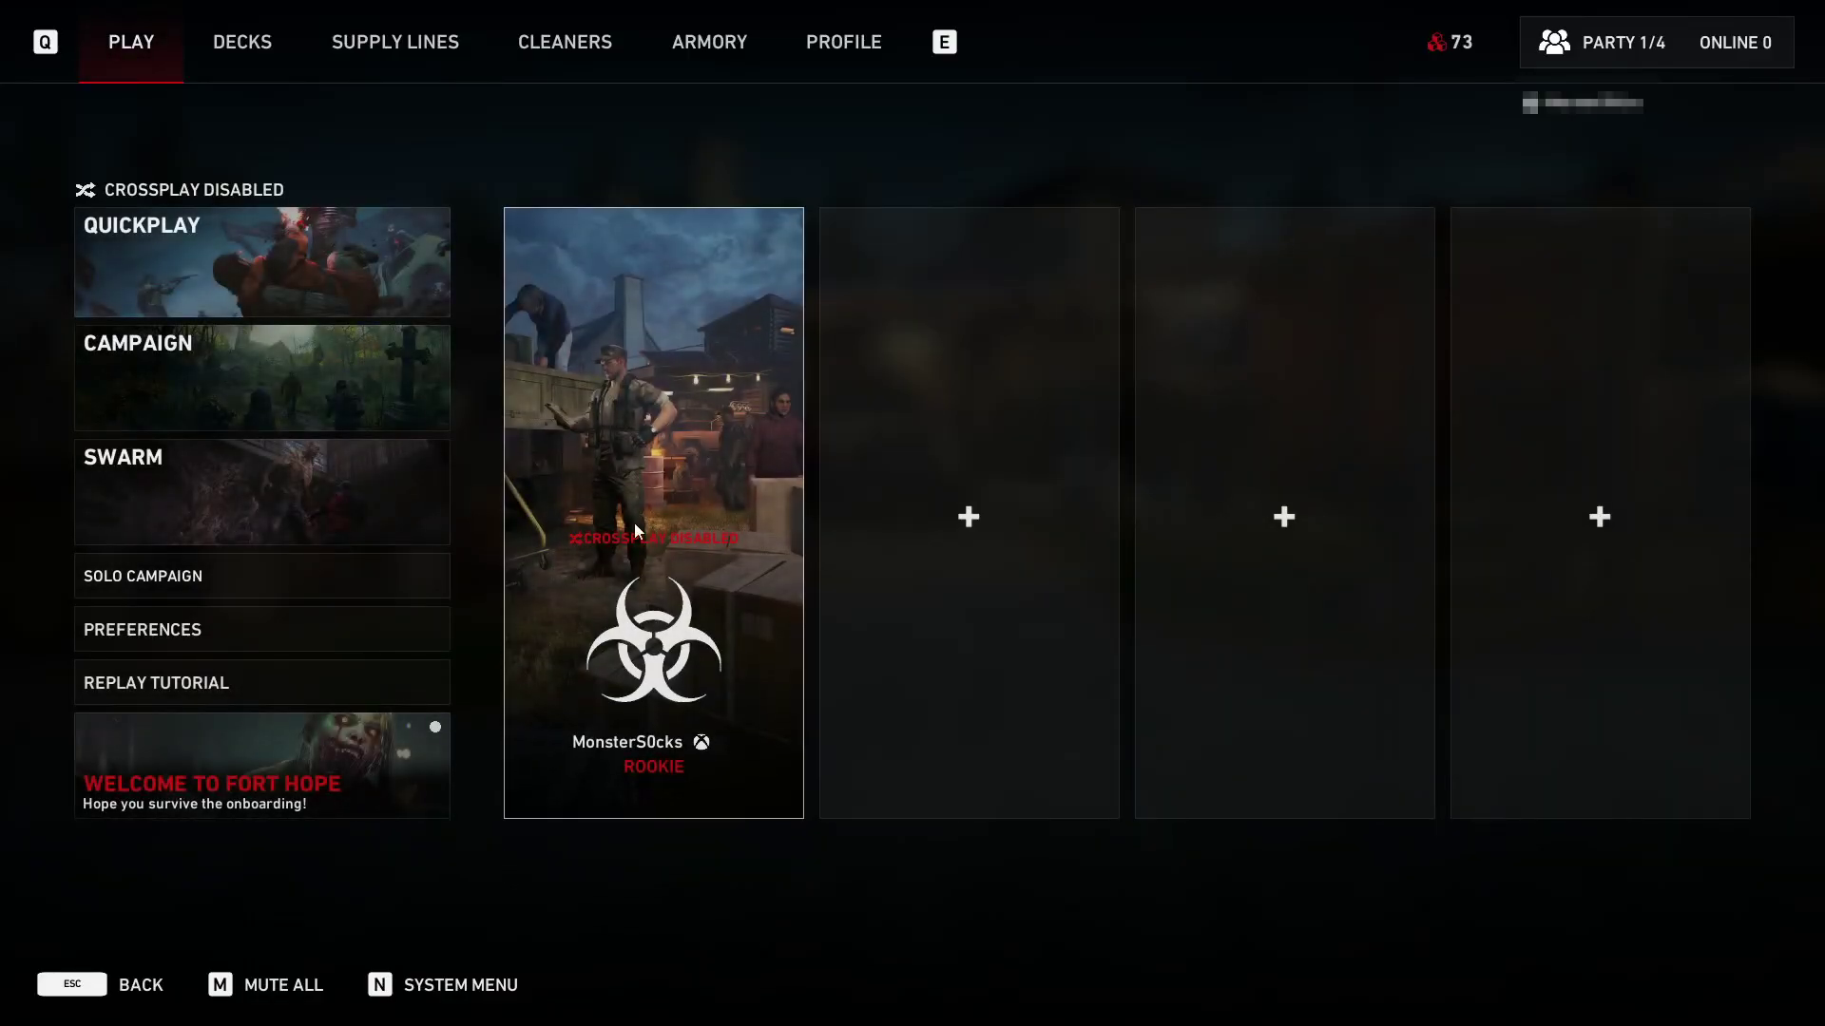
pyautogui.click(332, 630)
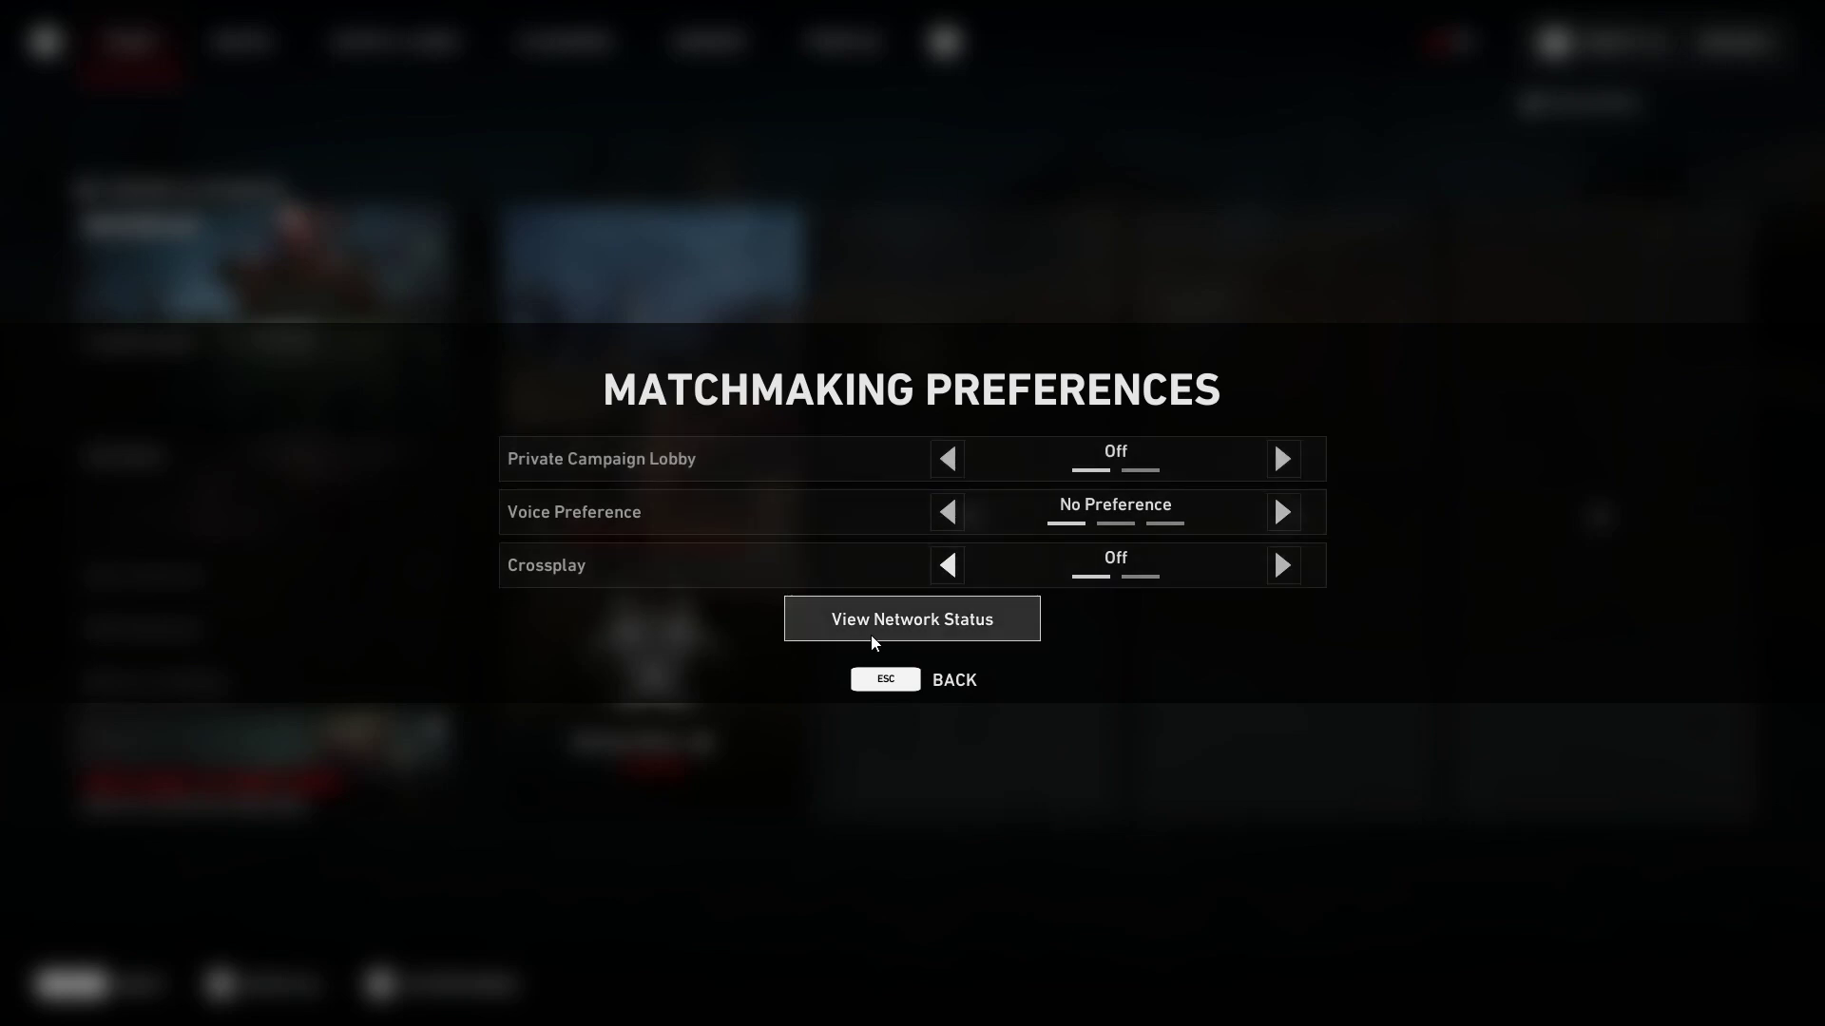
pyautogui.click(960, 629)
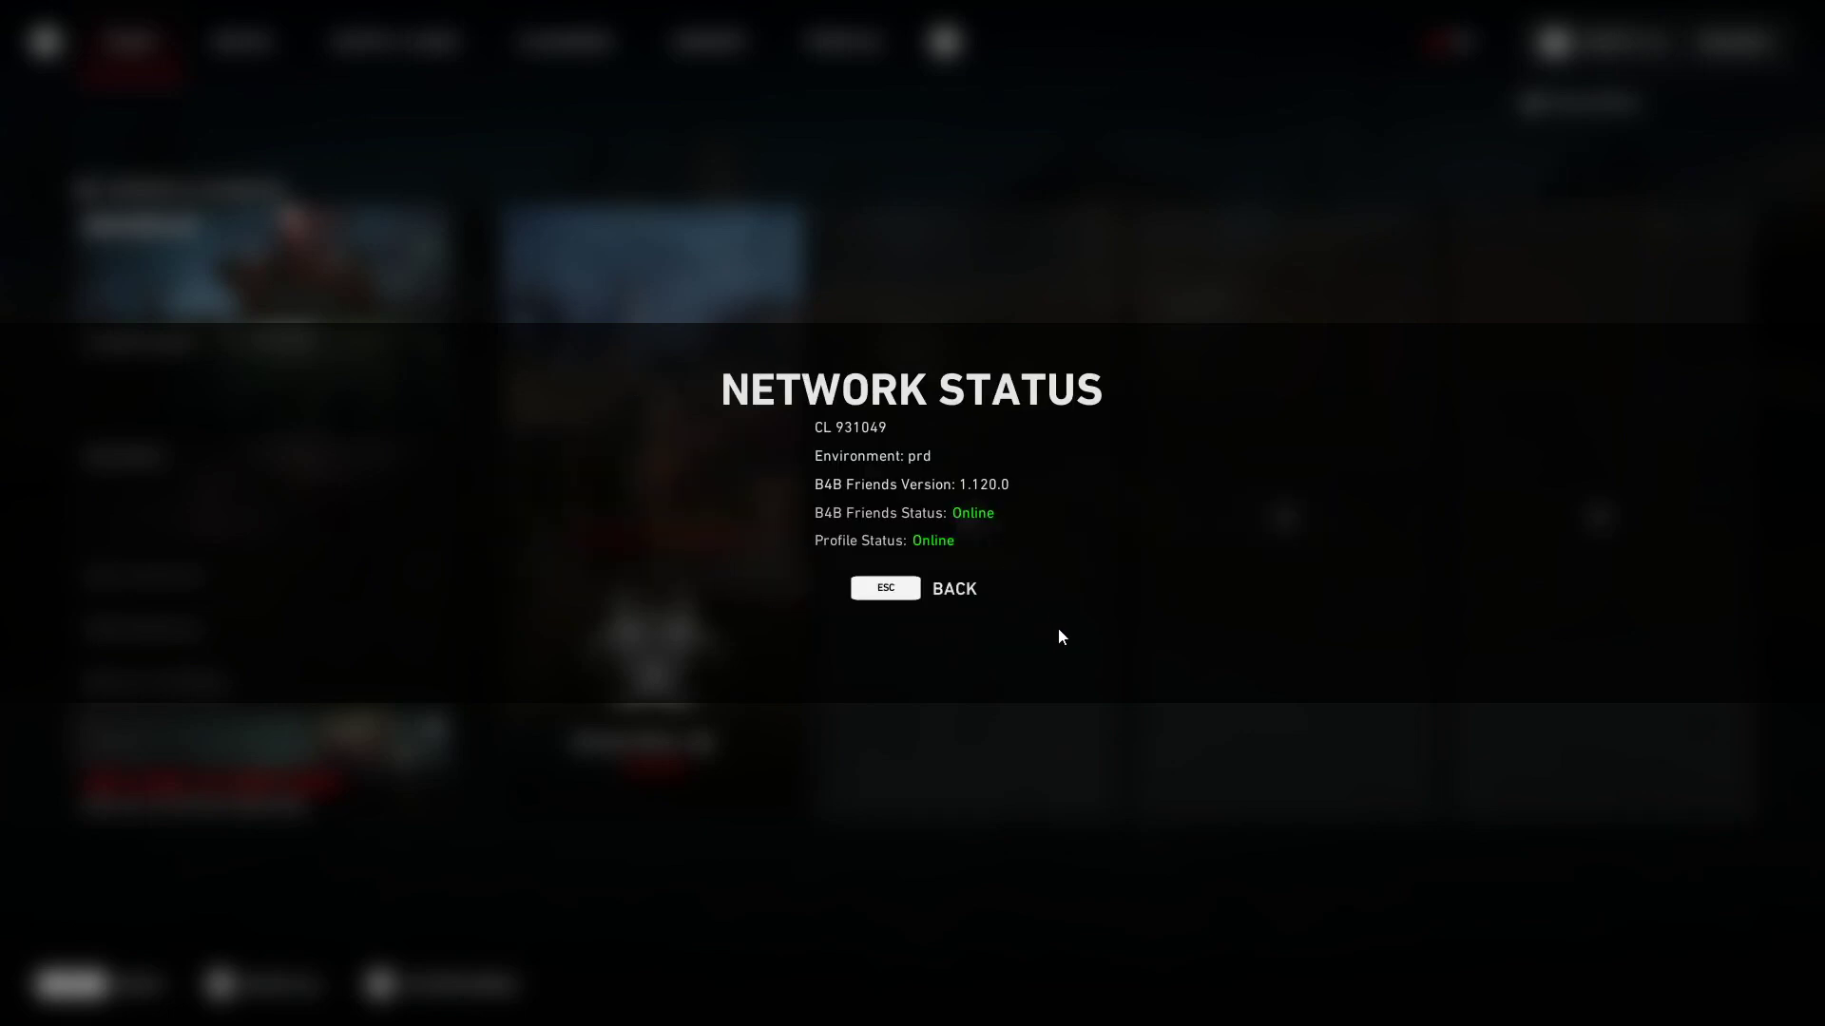